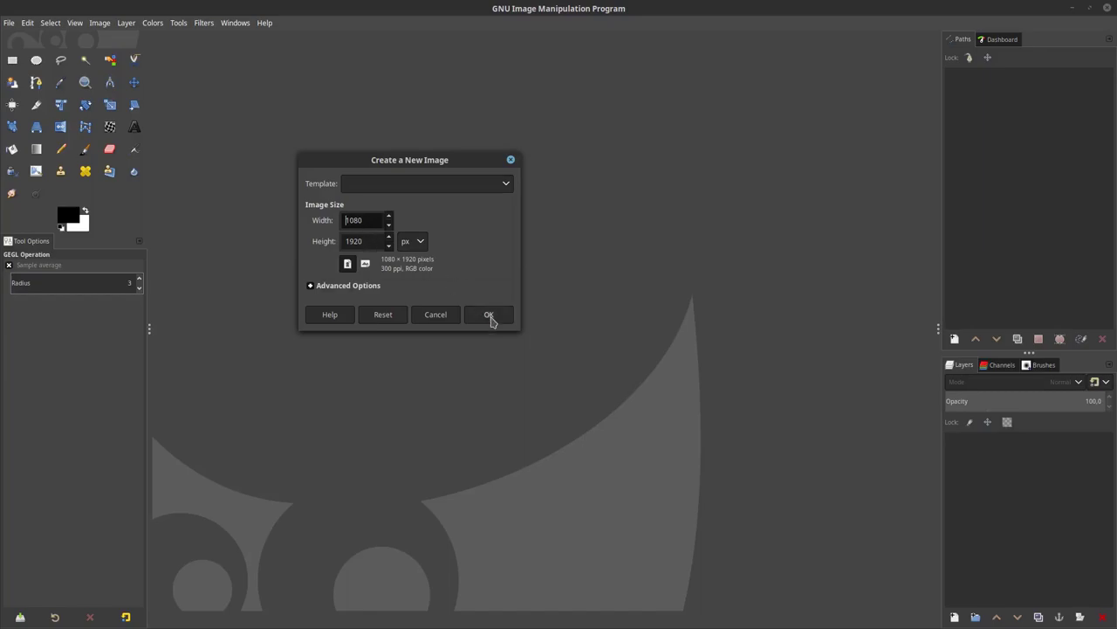
- Create the 1080 × 1920 white canvas and add the player PNG as a layer, converting its colour profile
{"action": "left_click", "coordinate": [489, 316]}
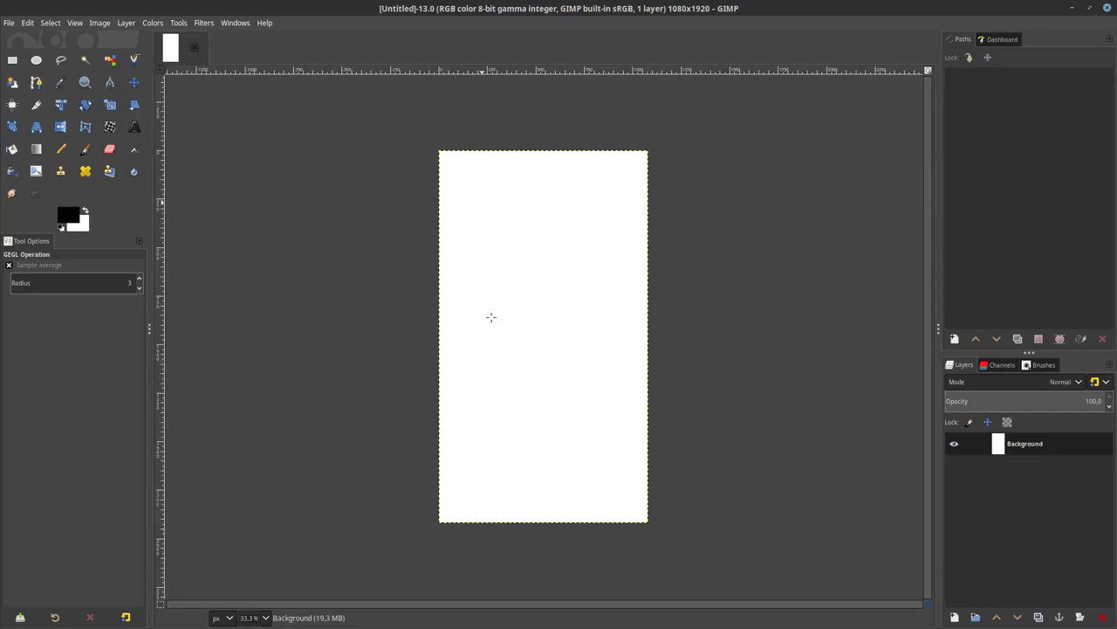
{"action": "left_click", "coordinate": [9, 23]}
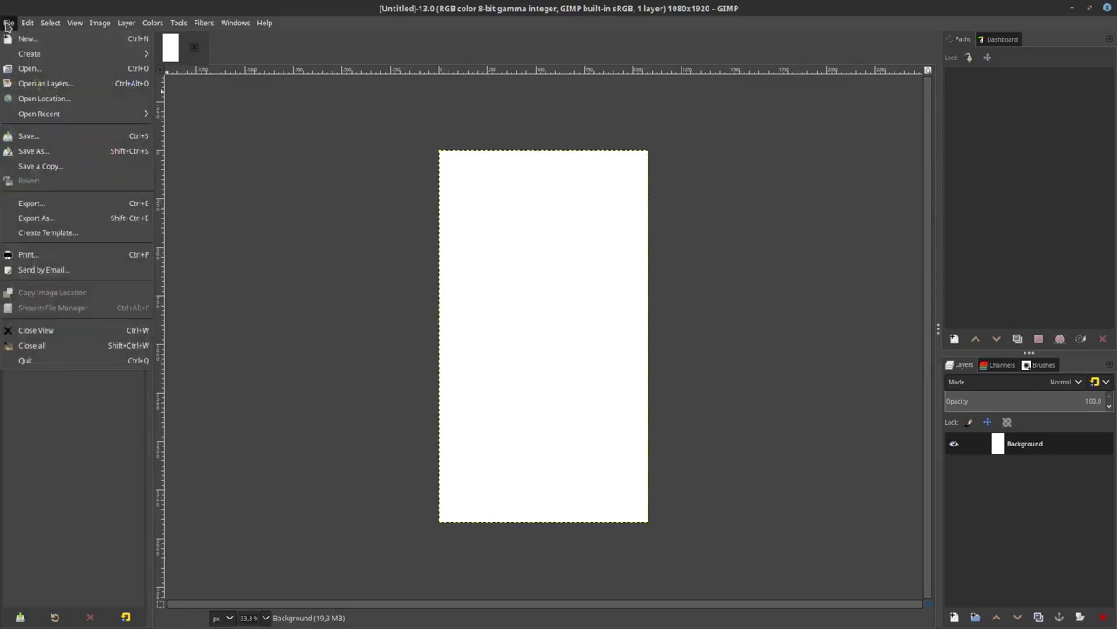
{"action": "left_click", "coordinate": [54, 87]}
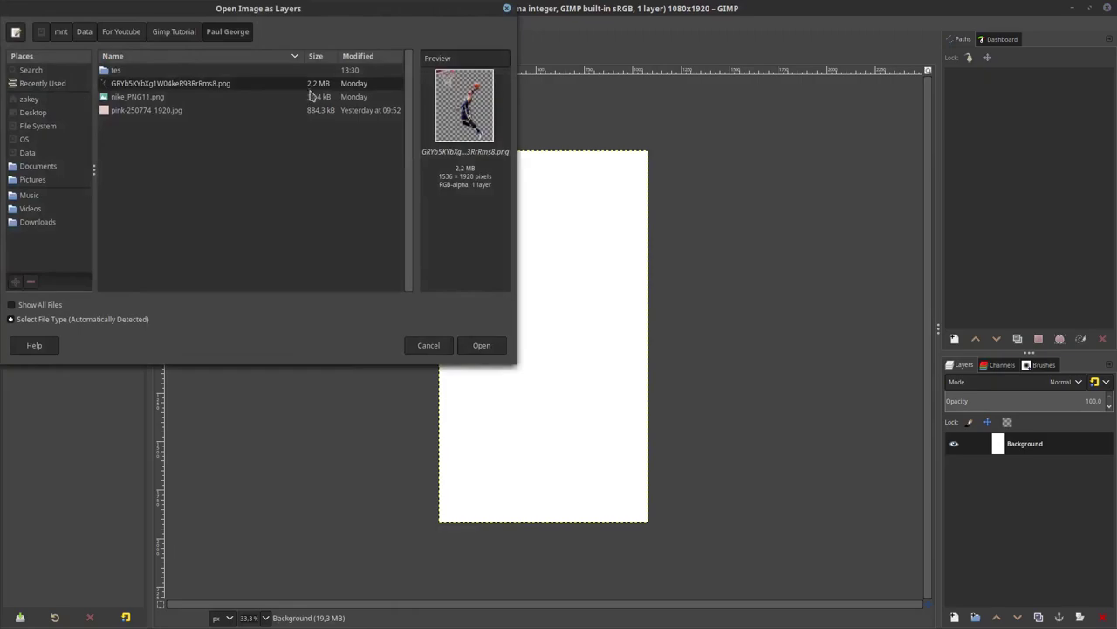
{"action": "left_click", "coordinate": [481, 345]}
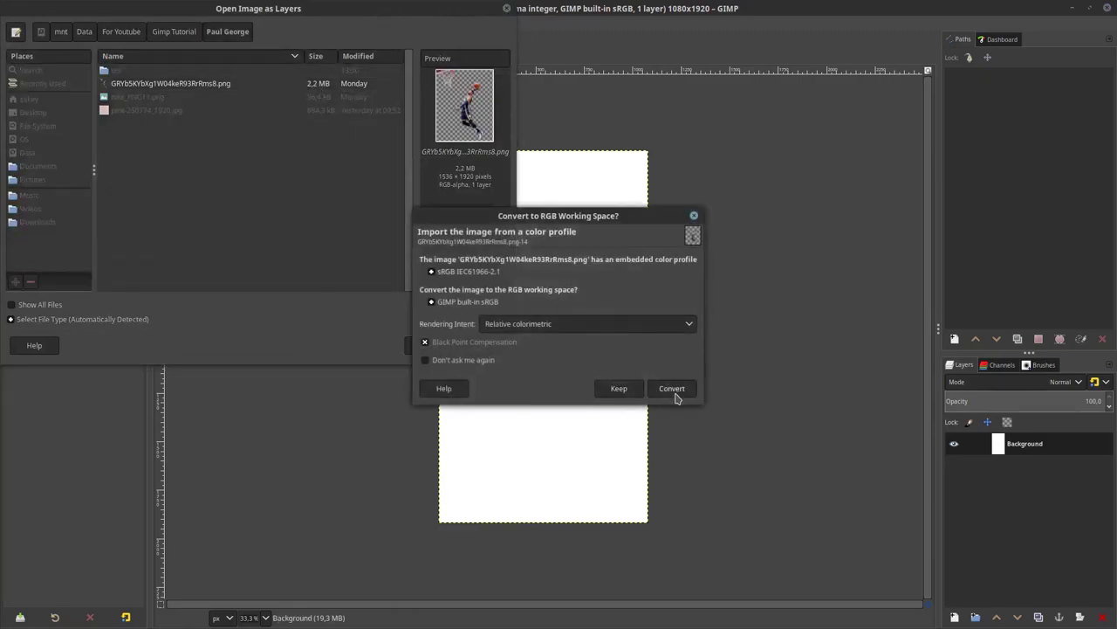
{"action": "left_click", "coordinate": [671, 389]}
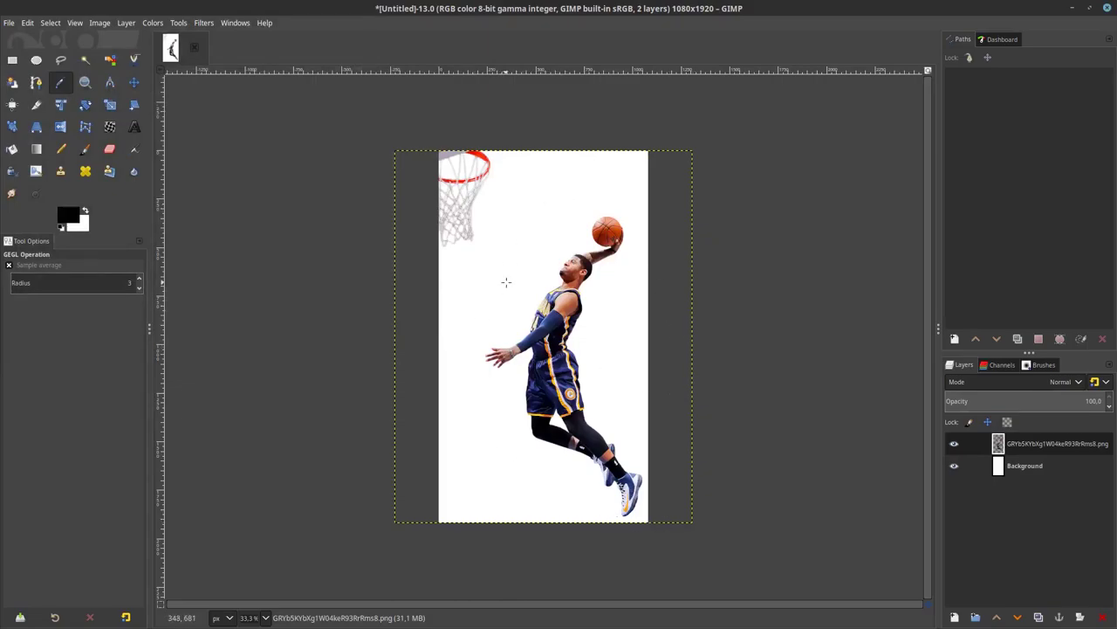
- Copy a rectangle around the player, outstretched hand included, and paste it as a new layer
{"action": "left_click", "coordinate": [12, 61]}
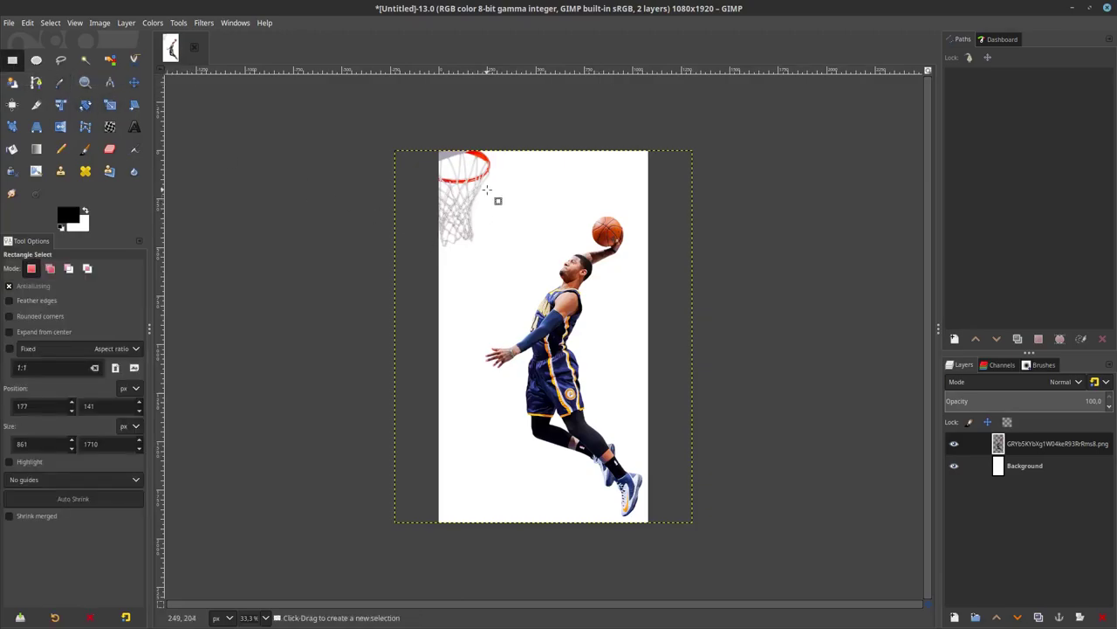
{"action": "left_click_drag", "start_coordinate": [487, 190], "coordinate": [651, 524]}
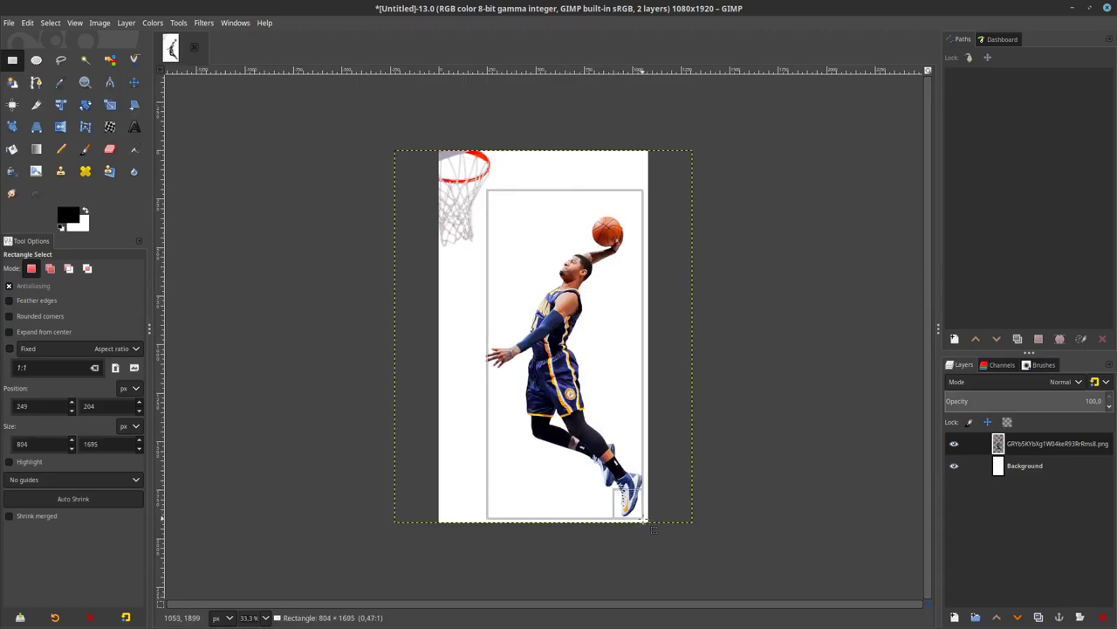
{"action": "left_click_drag", "start_coordinate": [506, 507], "coordinate": [500, 508]}
{"action": "key", "text": "ctrl+c"}
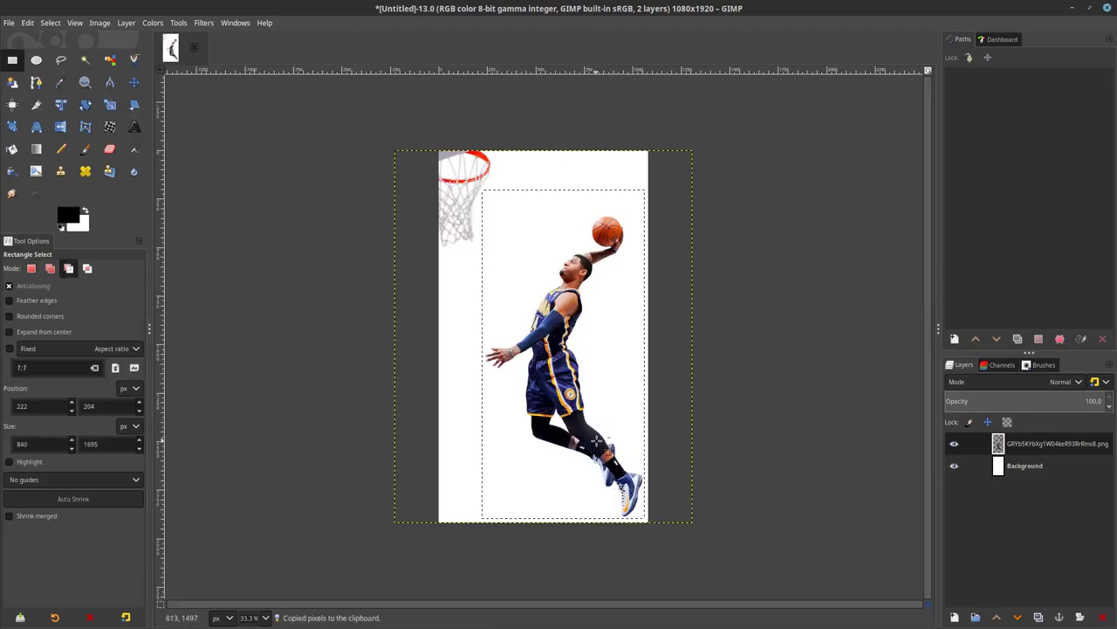
{"action": "key", "text": "ctrl+v"}
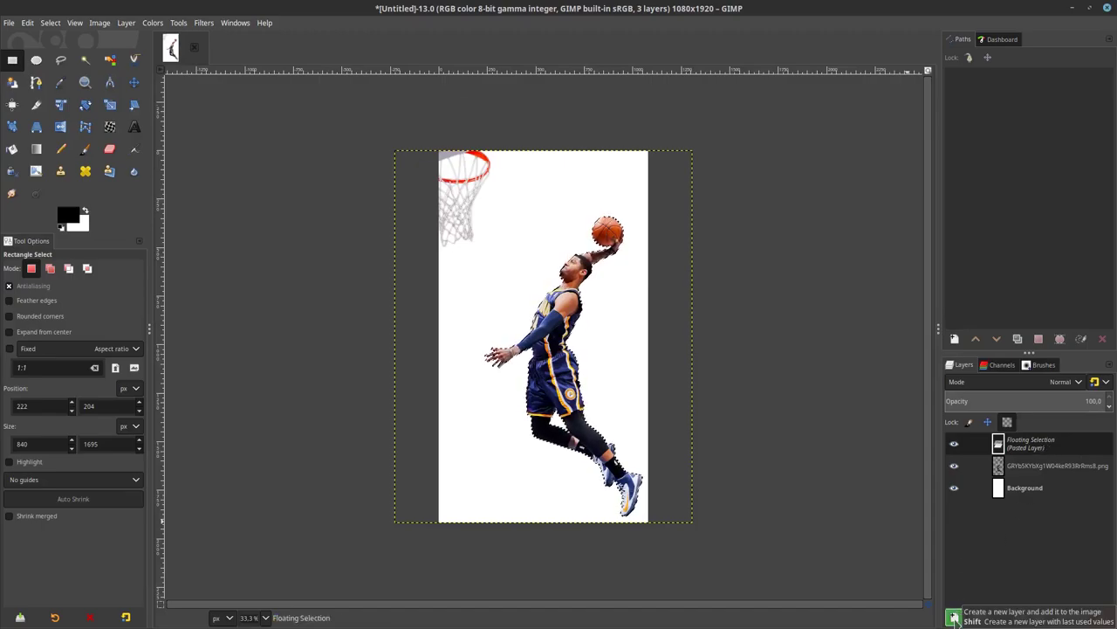
{"action": "left_click", "coordinate": [955, 616]}
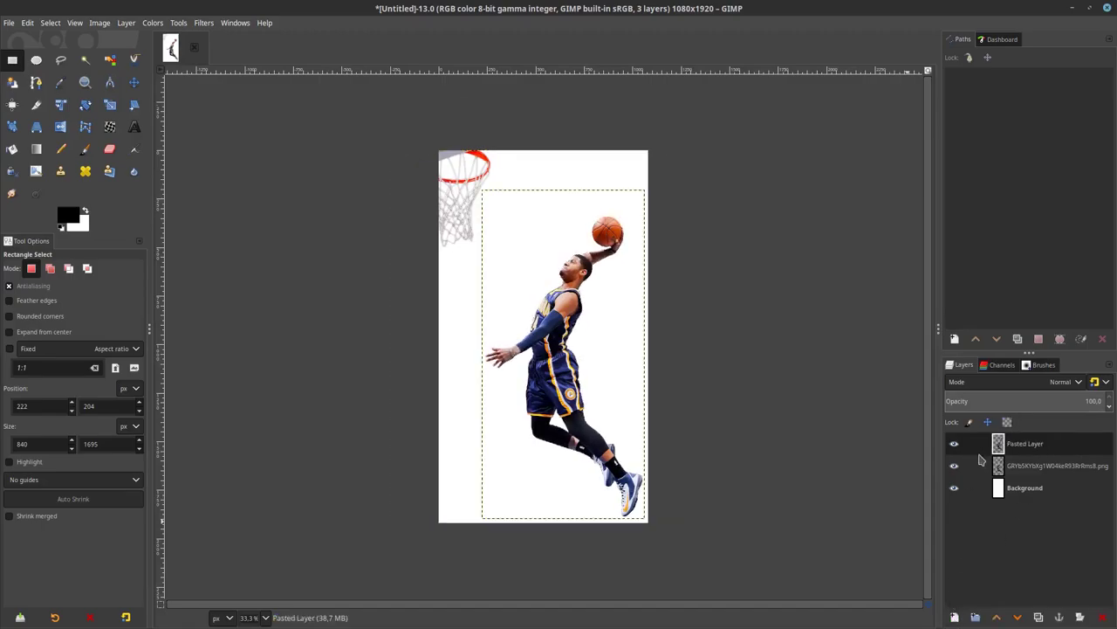
- Delete the original photo layer with the net, name the cutout 'Paul George' and shift it up-left
{"action": "left_click", "coordinate": [1022, 468]}
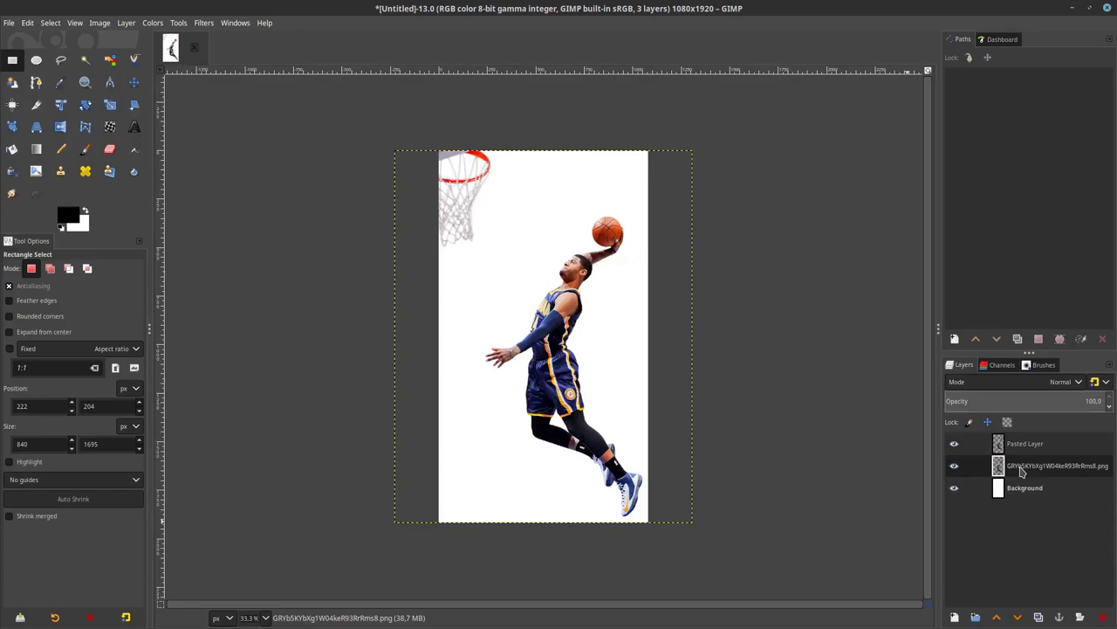
{"action": "left_click", "coordinate": [1102, 615]}
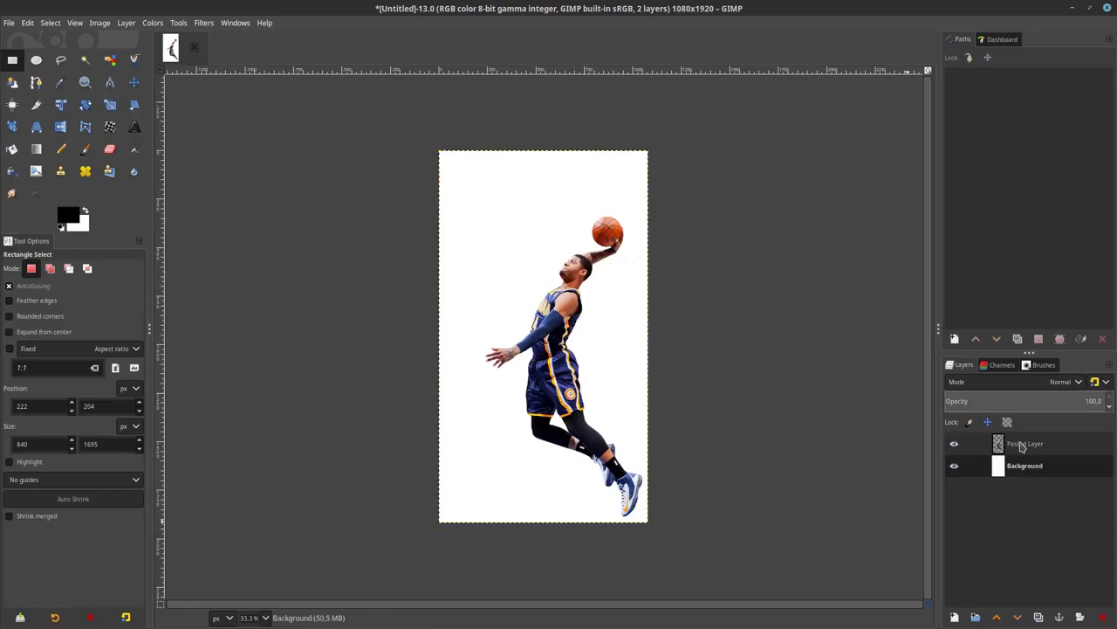
{"action": "double_click", "coordinate": [1023, 442]}
{"action": "type", "text": "Pau"}
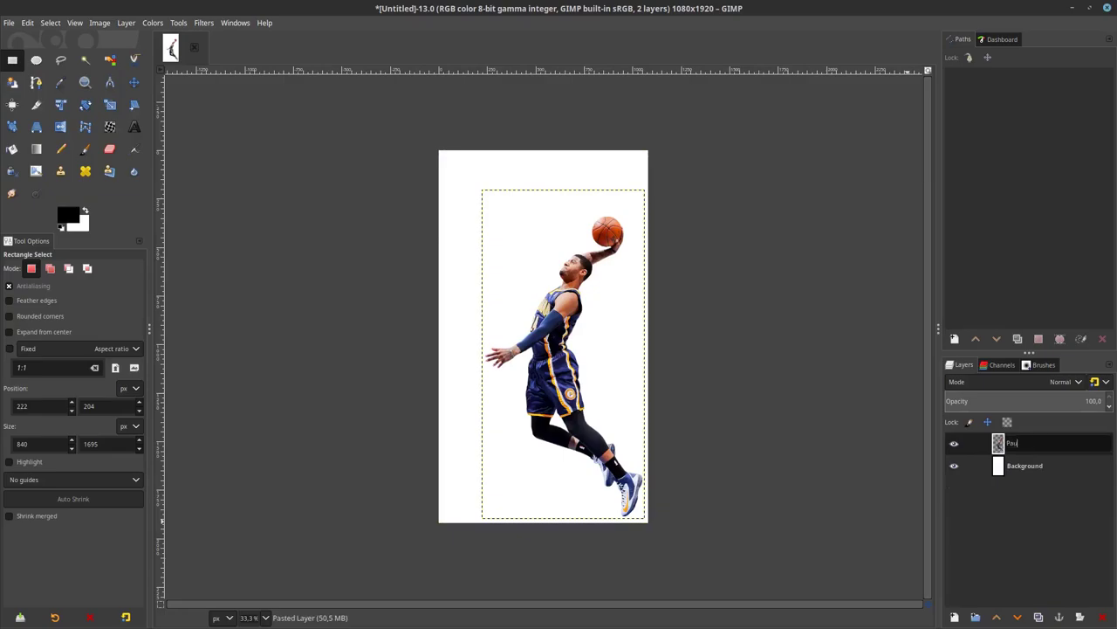
{"action": "type", "text": "l George"}
{"action": "key", "text": "Return"}
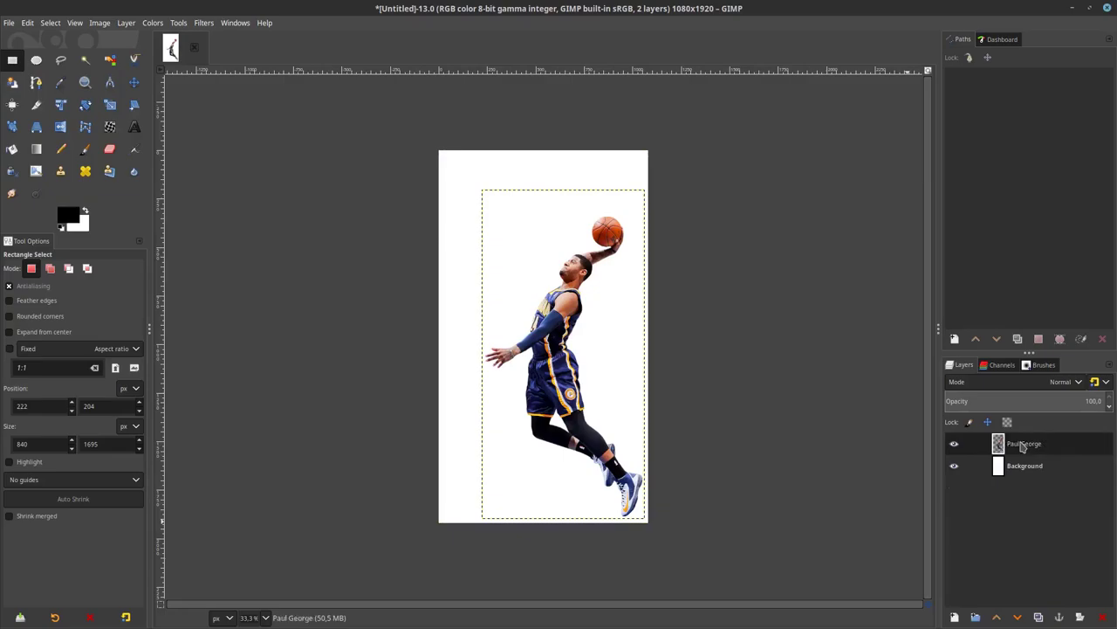
{"action": "left_click", "coordinate": [133, 82]}
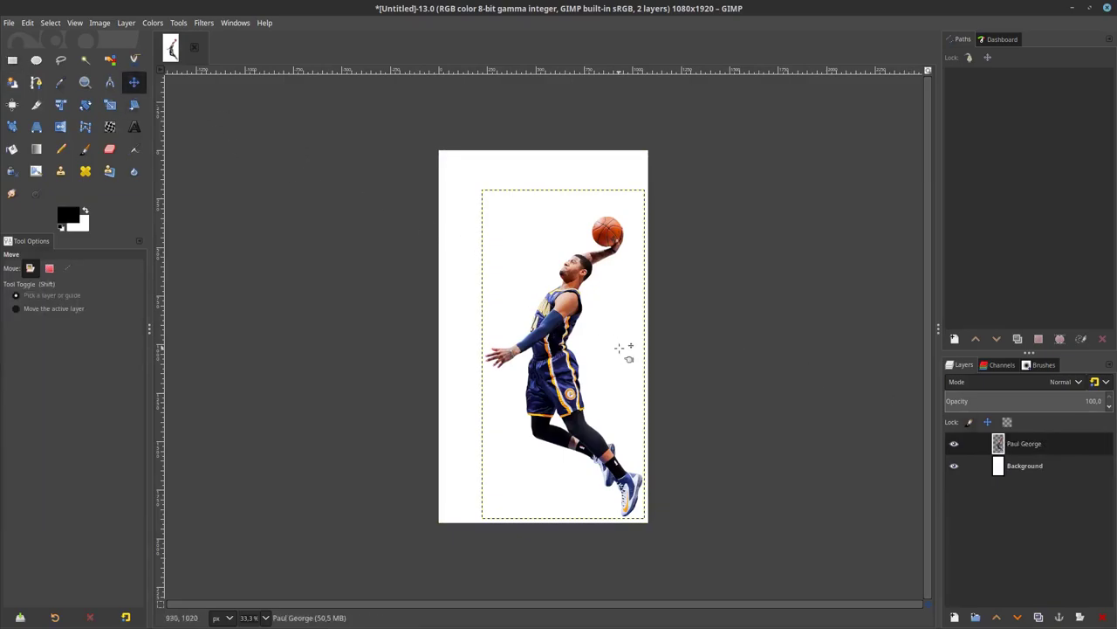
{"action": "left_click_drag", "start_coordinate": [554, 342], "coordinate": [533, 319]}
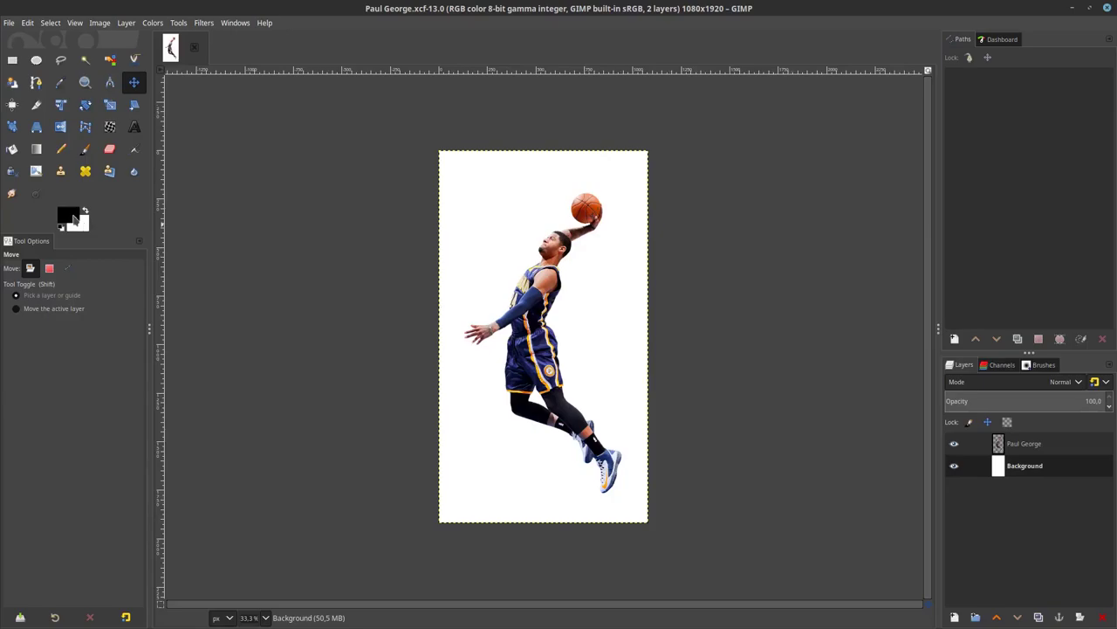
- Set the foreground colour to f93e4f and bucket-fill the white background with it
{"action": "left_click", "coordinate": [75, 218]}
{"action": "double_click", "coordinate": [304, 182]}
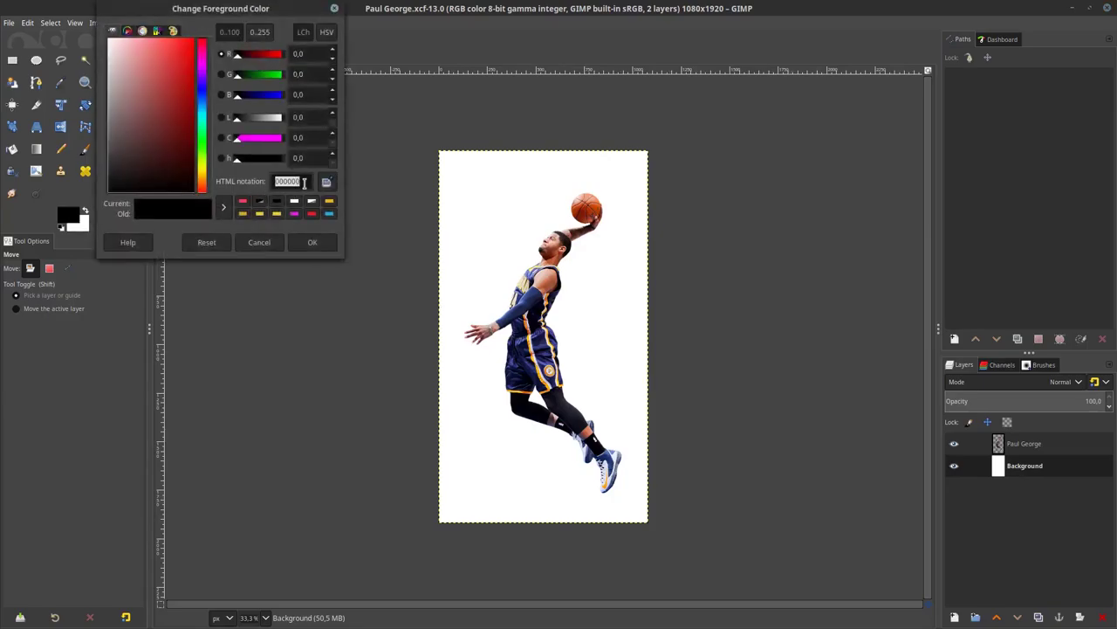
{"action": "type", "text": "f93e4f"}
{"action": "left_click", "coordinate": [327, 250]}
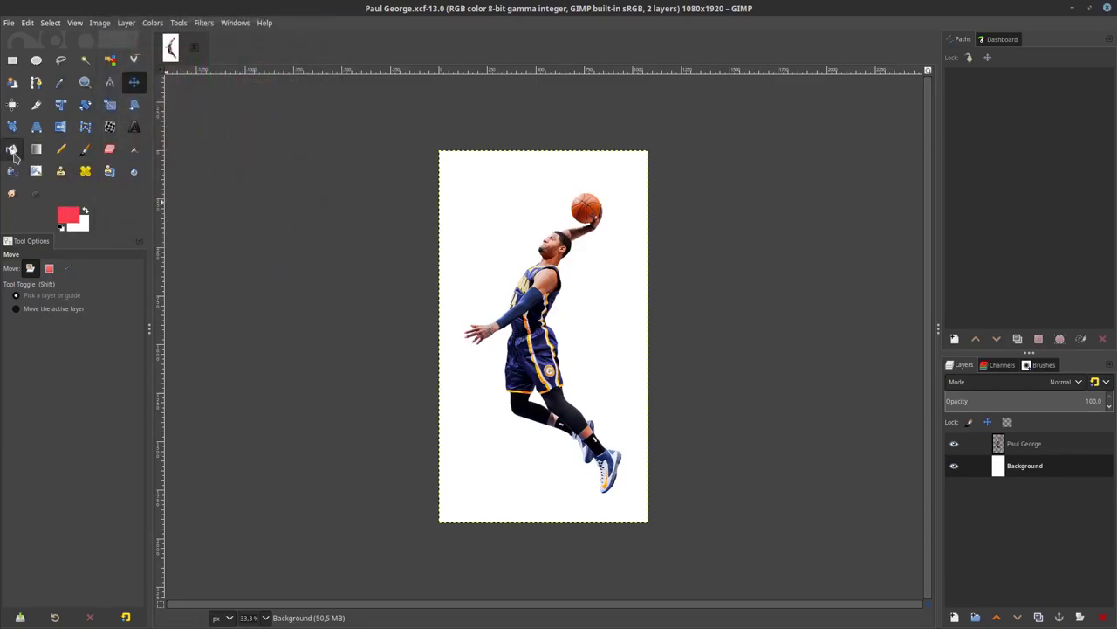
{"action": "left_click", "coordinate": [12, 150]}
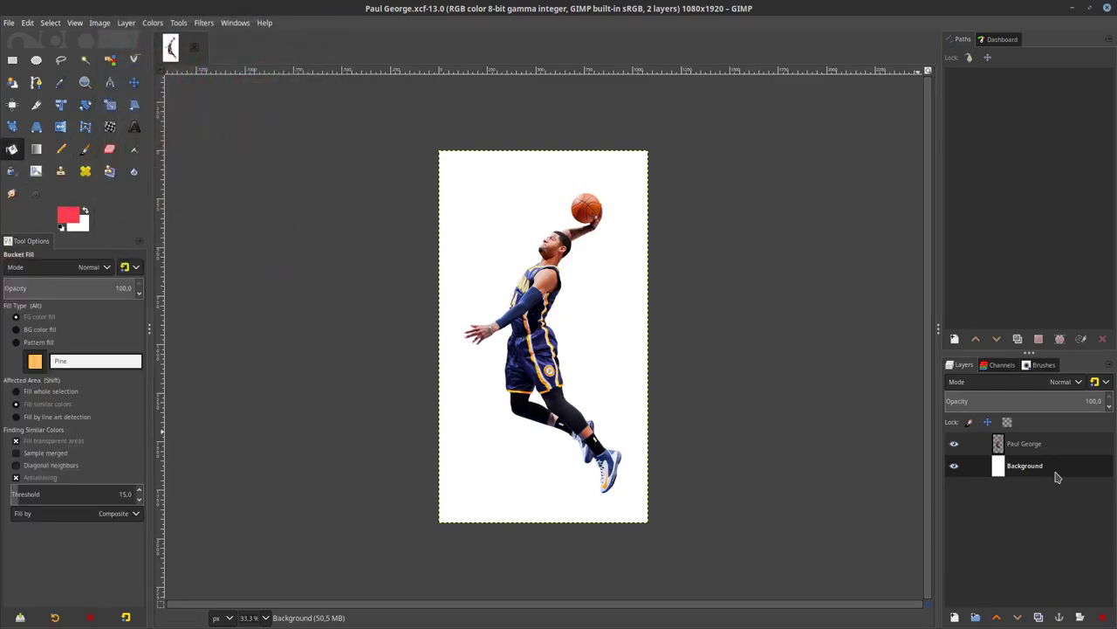
{"action": "left_click", "coordinate": [613, 296]}
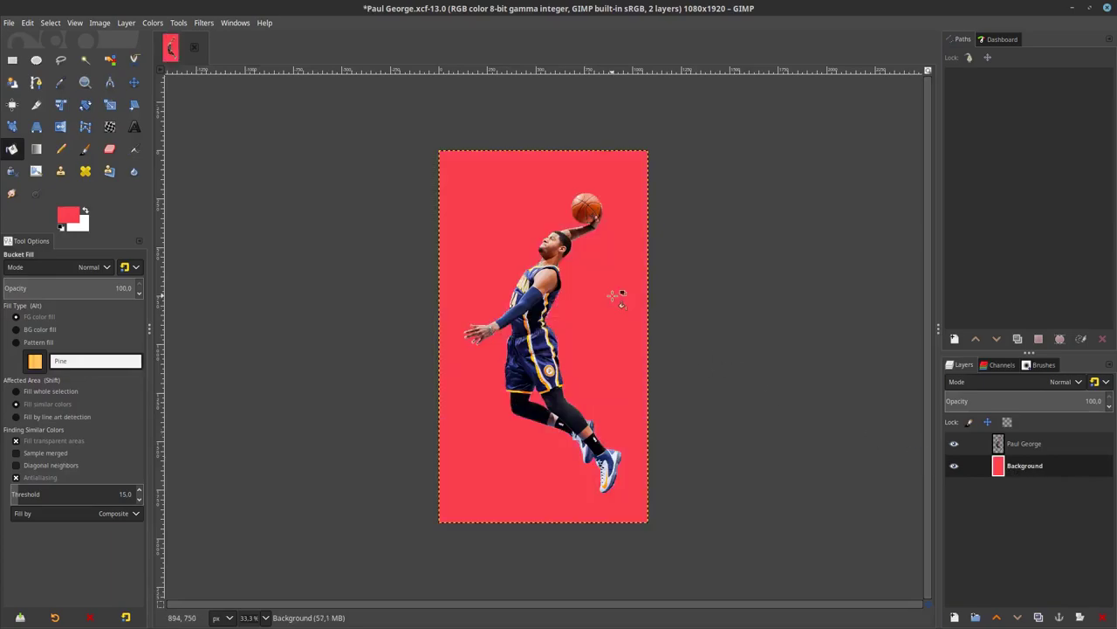
{"action": "key", "text": "ctrl+shift+f"}
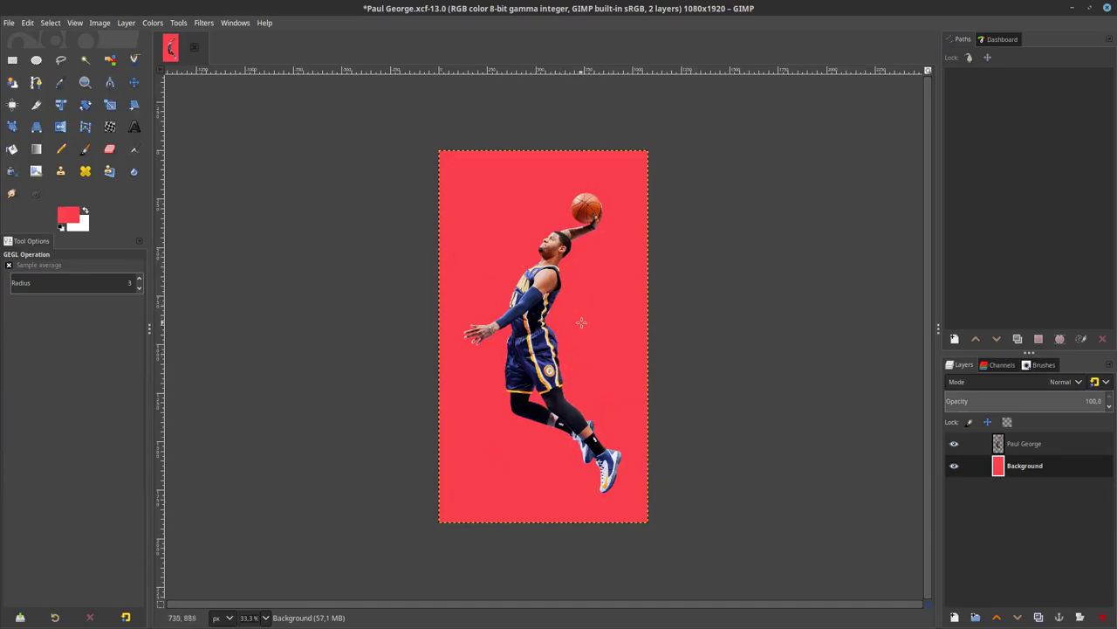
- Desaturate the Paul George layer to grayscale using Luminance mode
{"action": "left_click", "coordinate": [1038, 448]}
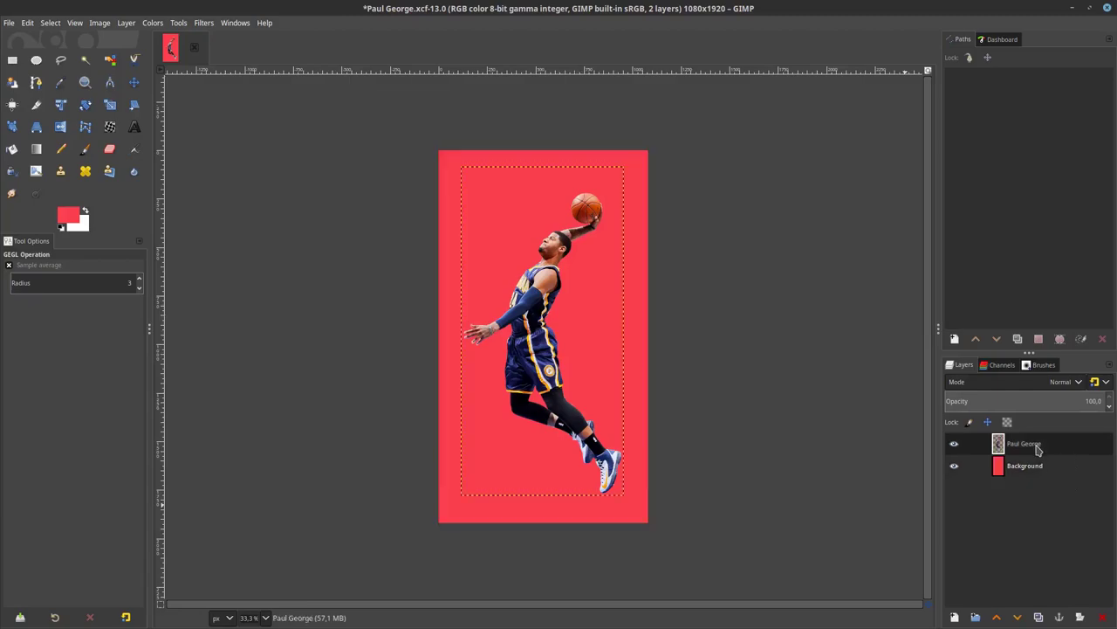
{"action": "left_click", "coordinate": [153, 23]}
{"action": "mouse_move", "coordinate": [233, 279]}
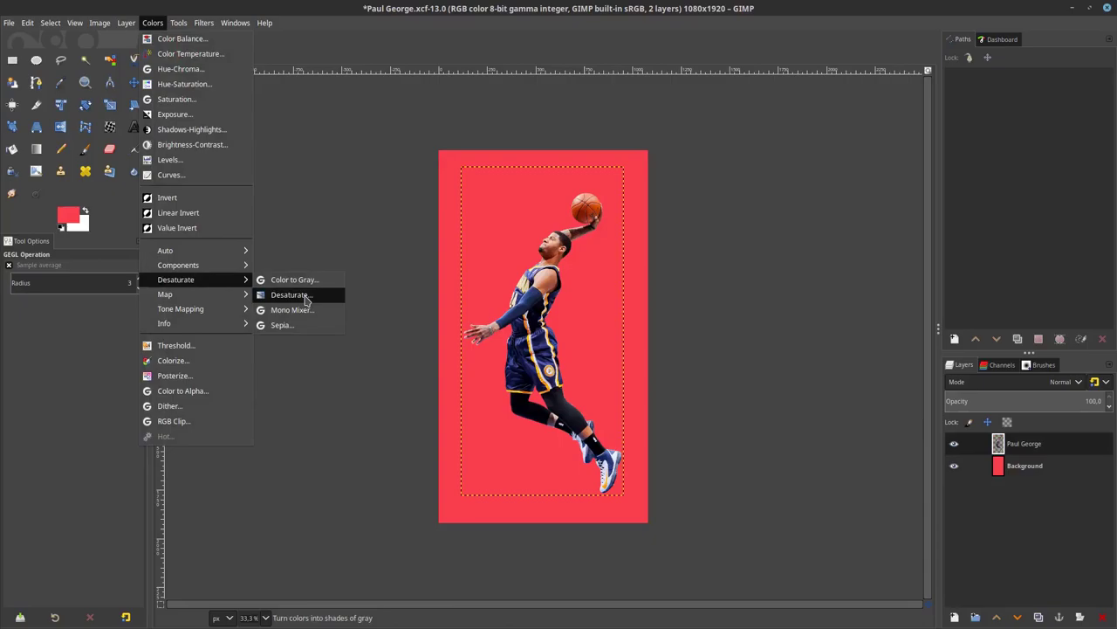
{"action": "left_click", "coordinate": [306, 298]}
{"action": "left_click_drag", "start_coordinate": [178, 14], "coordinate": [309, 151]}
{"action": "left_click", "coordinate": [365, 258]}
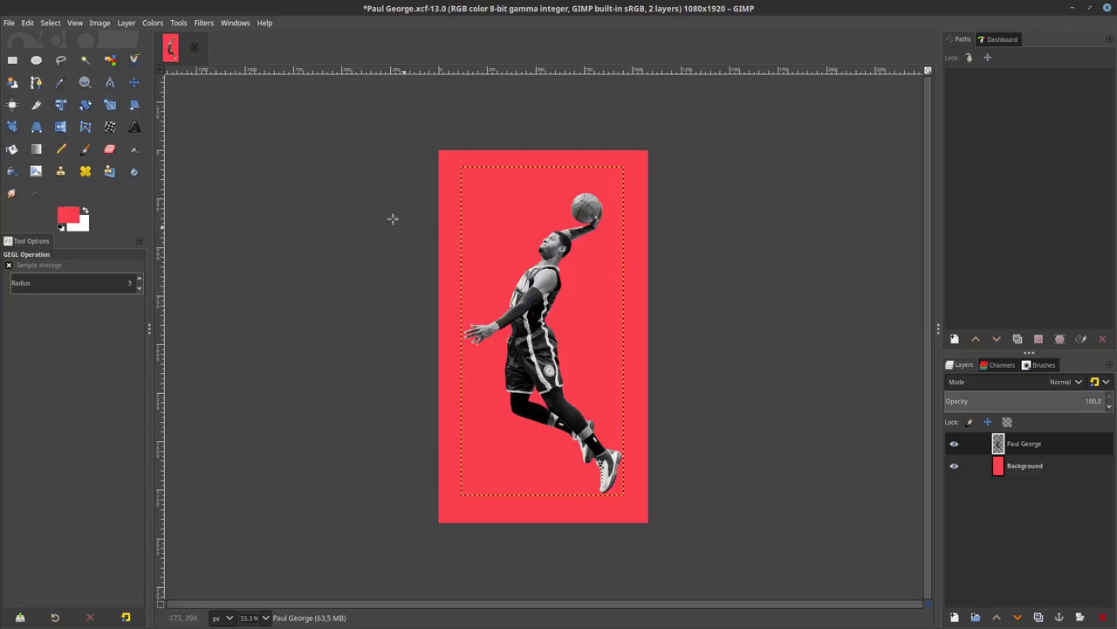
- Apply Levels to the player layer with input values 40, 1.90 and 230
{"action": "left_click", "coordinate": [152, 24]}
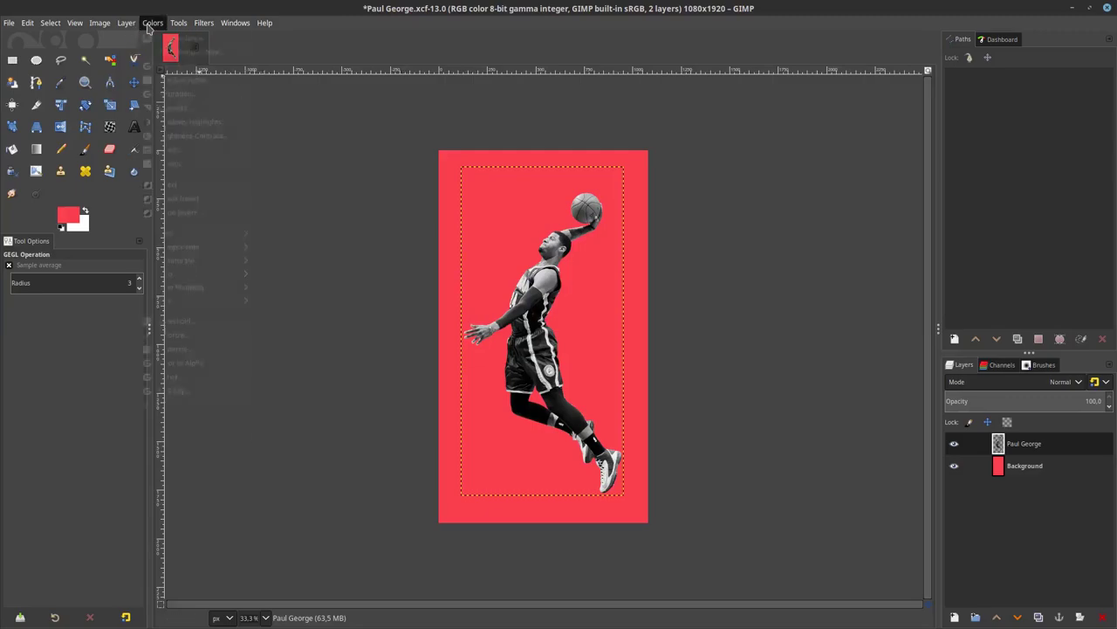
{"action": "left_click", "coordinate": [219, 159]}
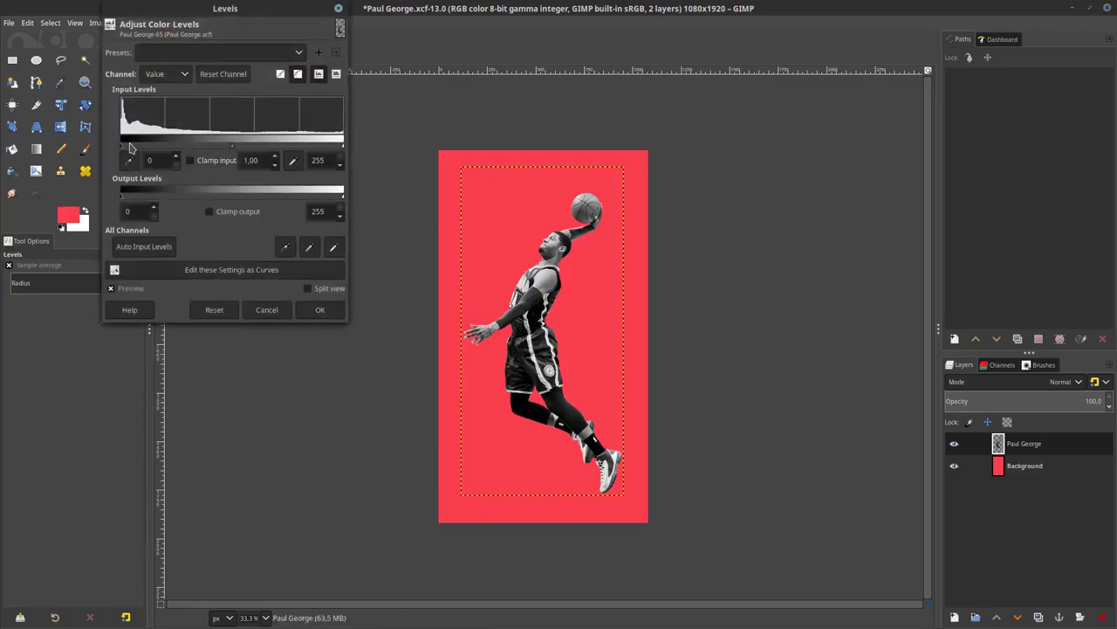
{"action": "left_click_drag", "start_coordinate": [128, 147], "coordinate": [149, 146]}
{"action": "left_click_drag", "start_coordinate": [246, 146], "coordinate": [218, 146]}
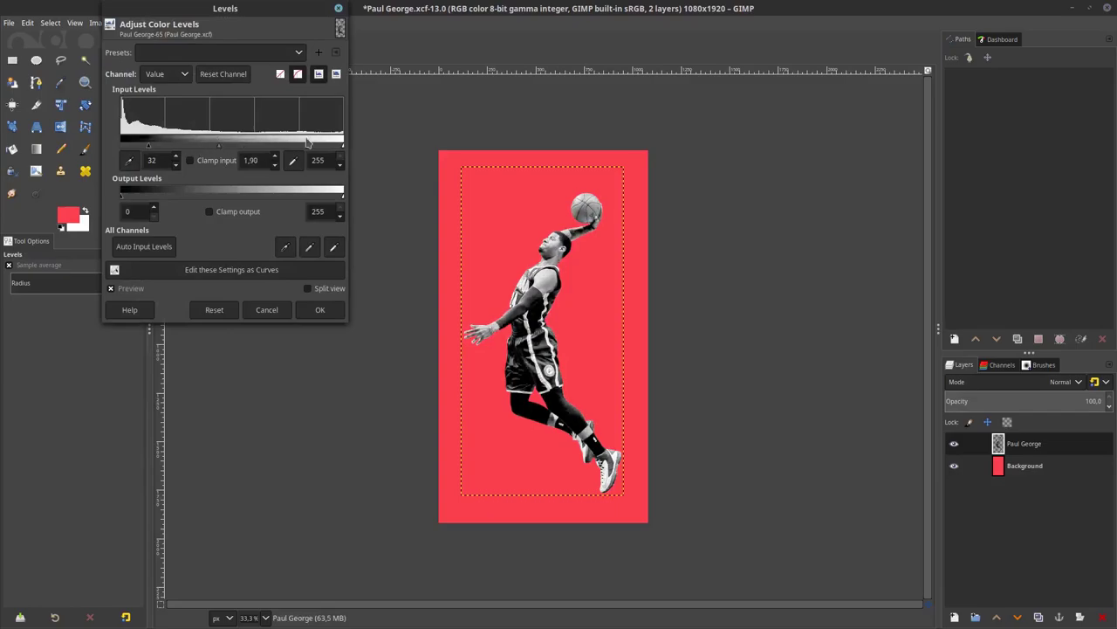
{"action": "left_click_drag", "start_coordinate": [343, 146], "coordinate": [320, 146]}
{"action": "left_click_drag", "start_coordinate": [150, 149], "coordinate": [156, 150]}
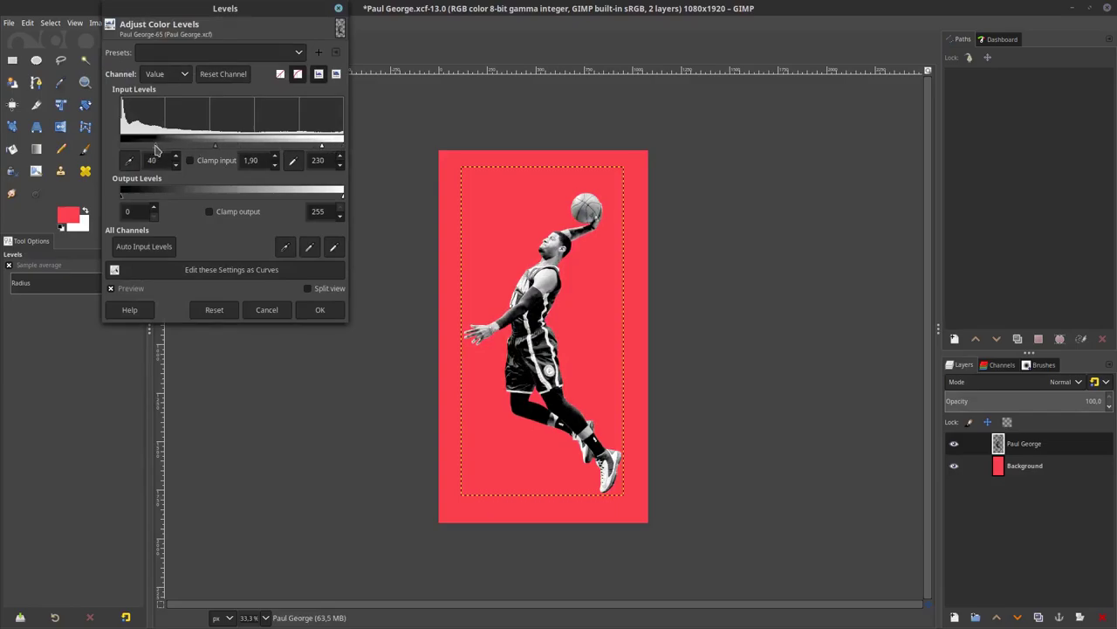
{"action": "left_click", "coordinate": [321, 311]}
{"action": "key", "text": "Page_Down"}
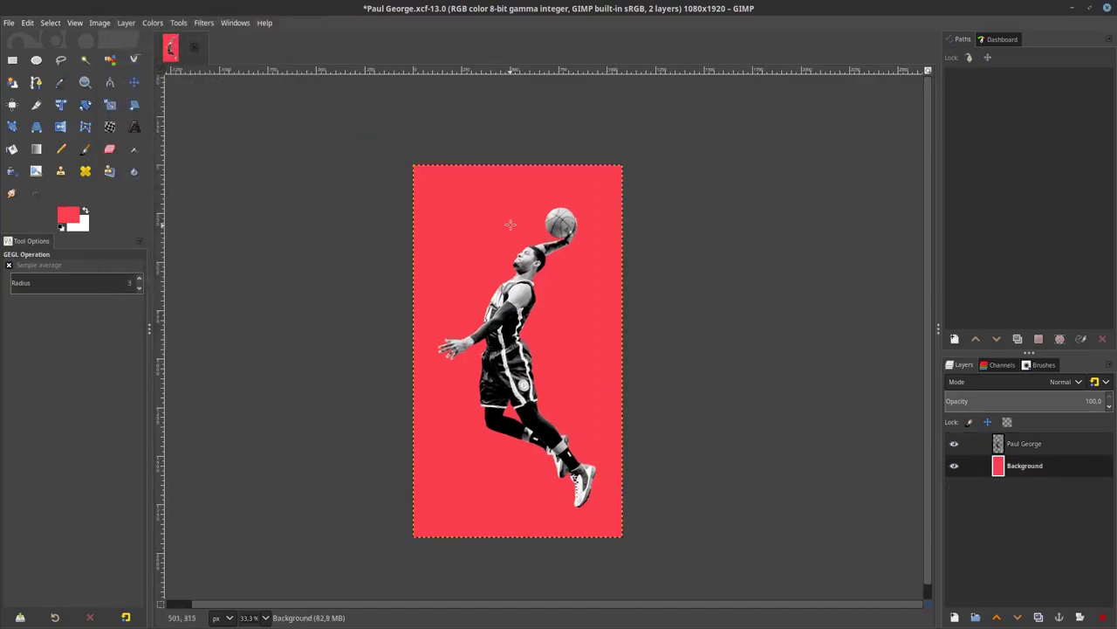
- Color-balance the Paul George layer: midtones red 59.5, shadows magenta -91.6, highlights red 78.1, blue 12.2
{"action": "left_click", "coordinate": [1038, 447]}
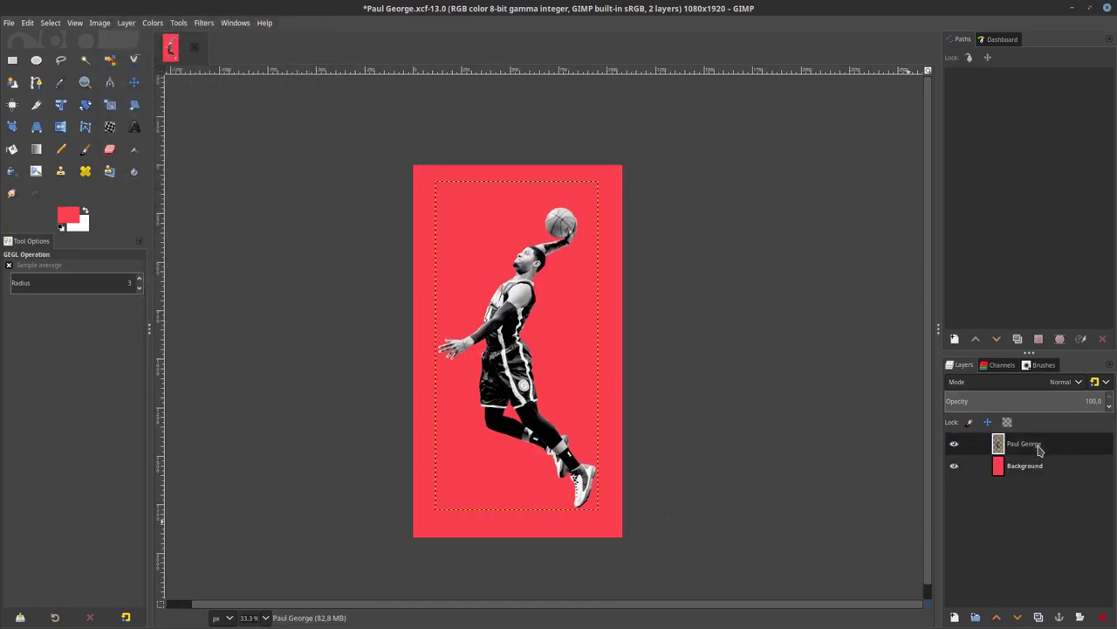
{"action": "left_click", "coordinate": [158, 26]}
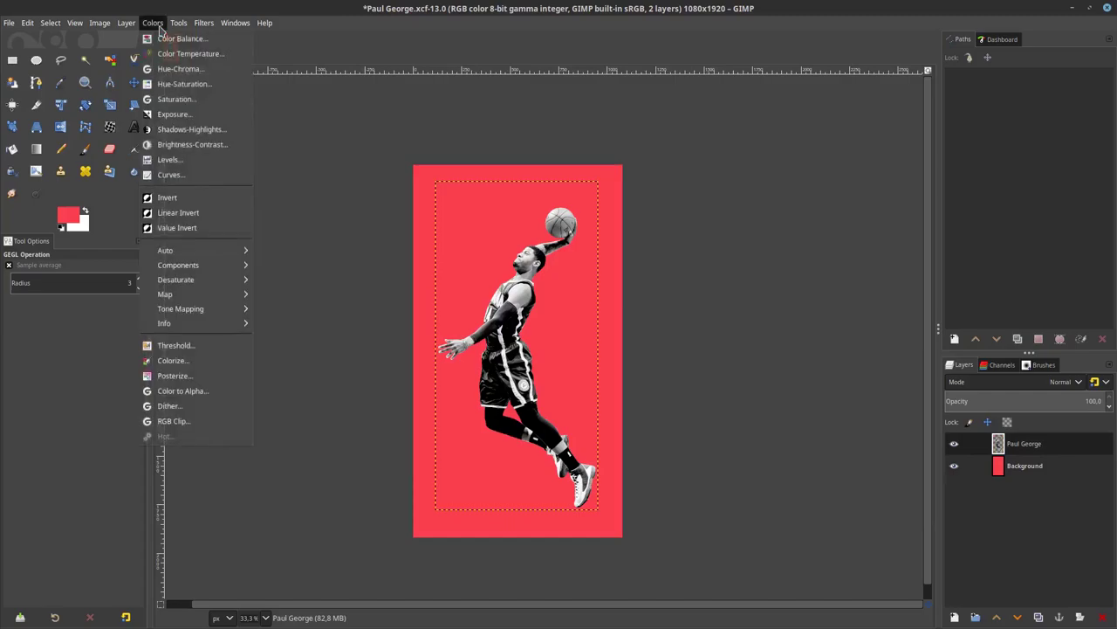
{"action": "left_click", "coordinate": [162, 39]}
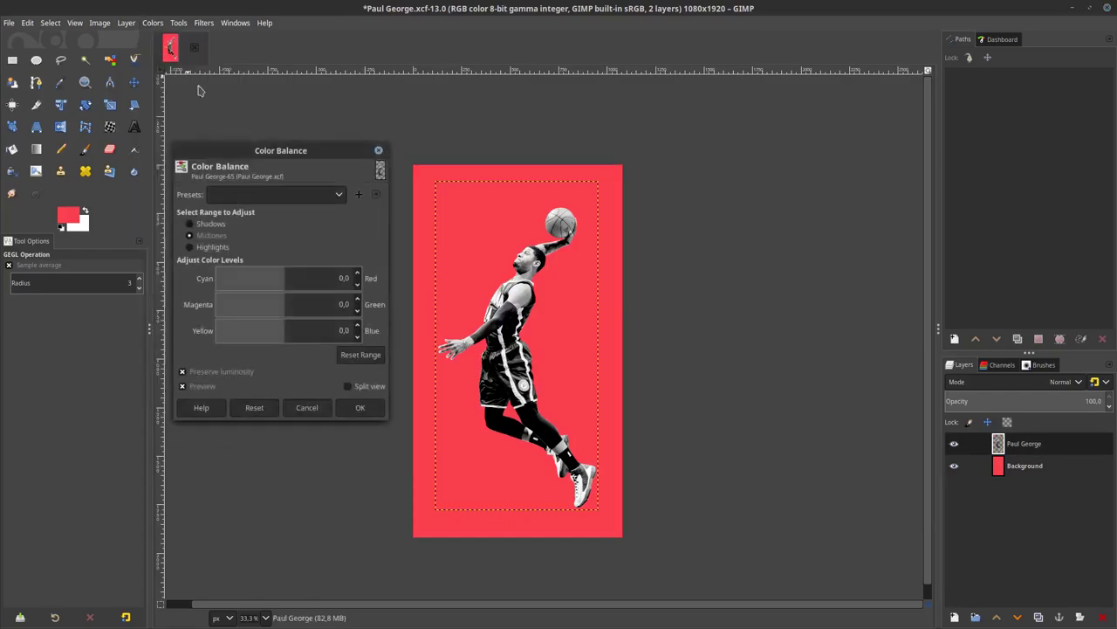
{"action": "left_click_drag", "start_coordinate": [285, 279], "coordinate": [336, 280]}
{"action": "left_click", "coordinate": [229, 227]}
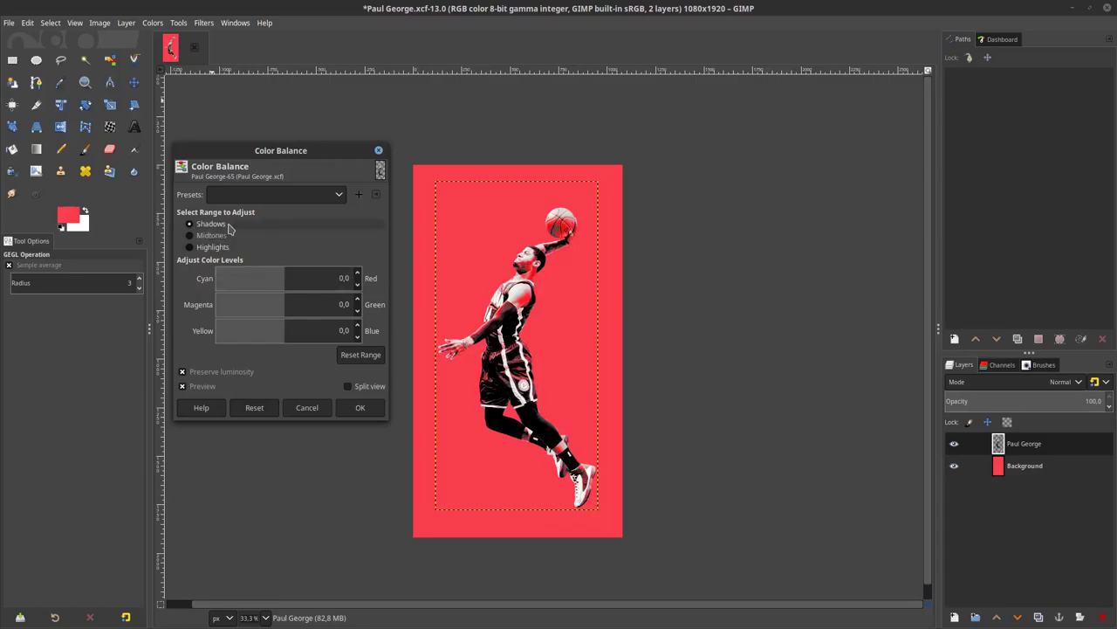
{"action": "left_click_drag", "start_coordinate": [282, 304], "coordinate": [222, 302]}
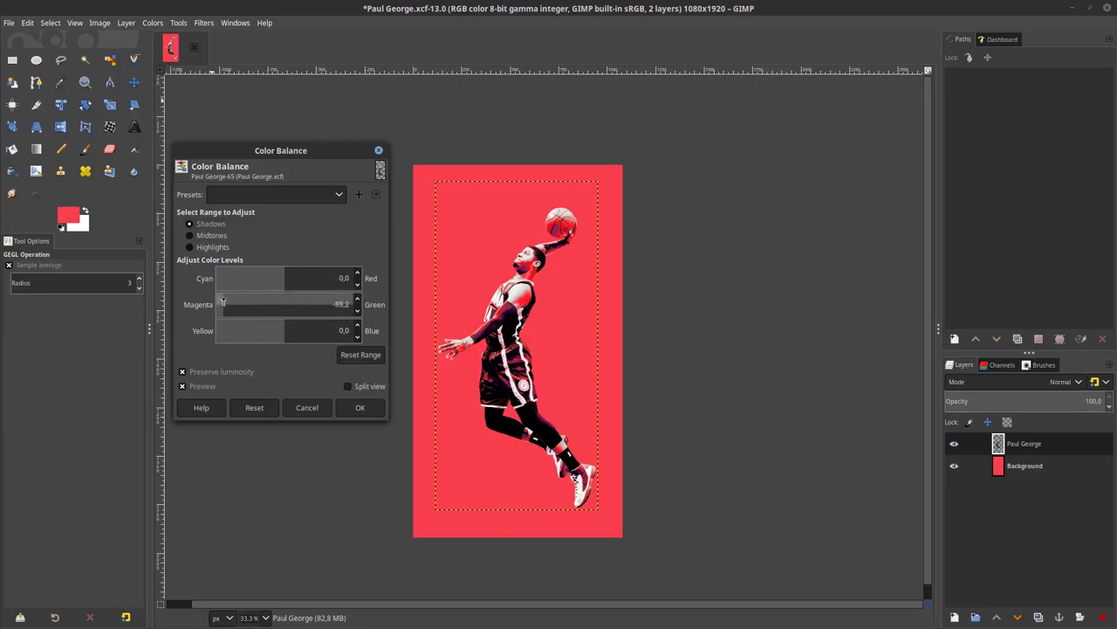
{"action": "left_click", "coordinate": [213, 248]}
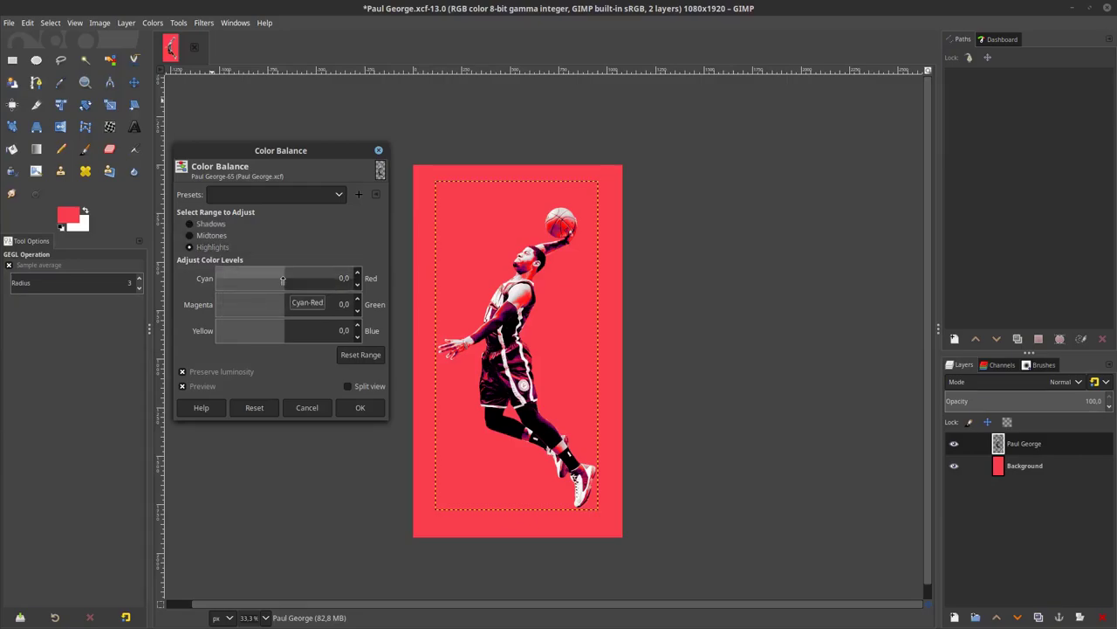
{"action": "left_click_drag", "start_coordinate": [283, 279], "coordinate": [339, 278]}
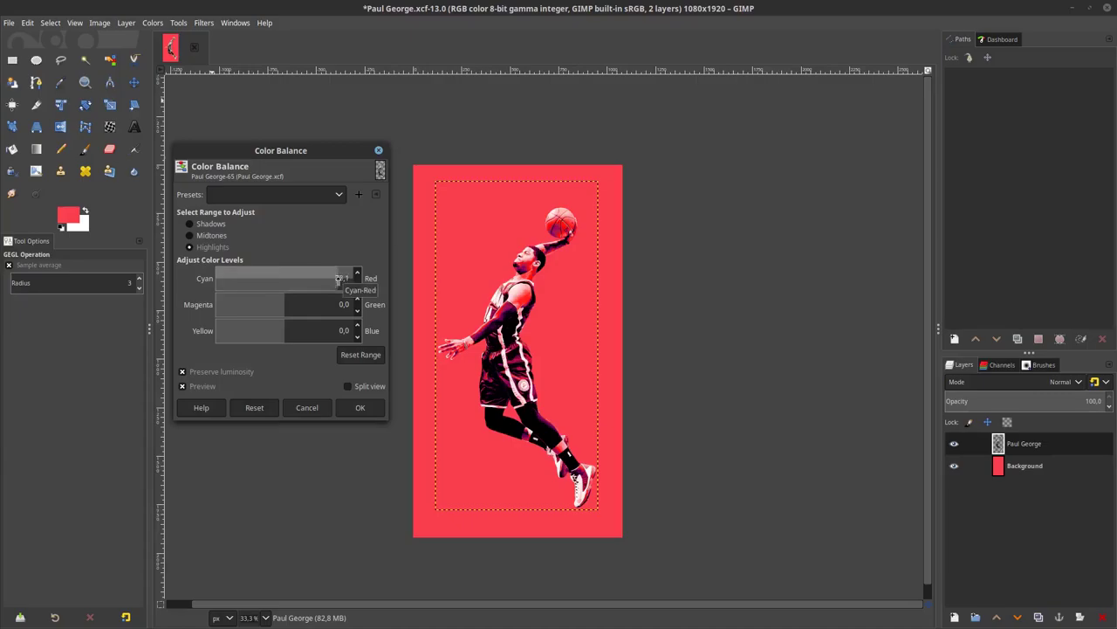
{"action": "left_click", "coordinate": [287, 331]}
{"action": "left_click", "coordinate": [298, 331]}
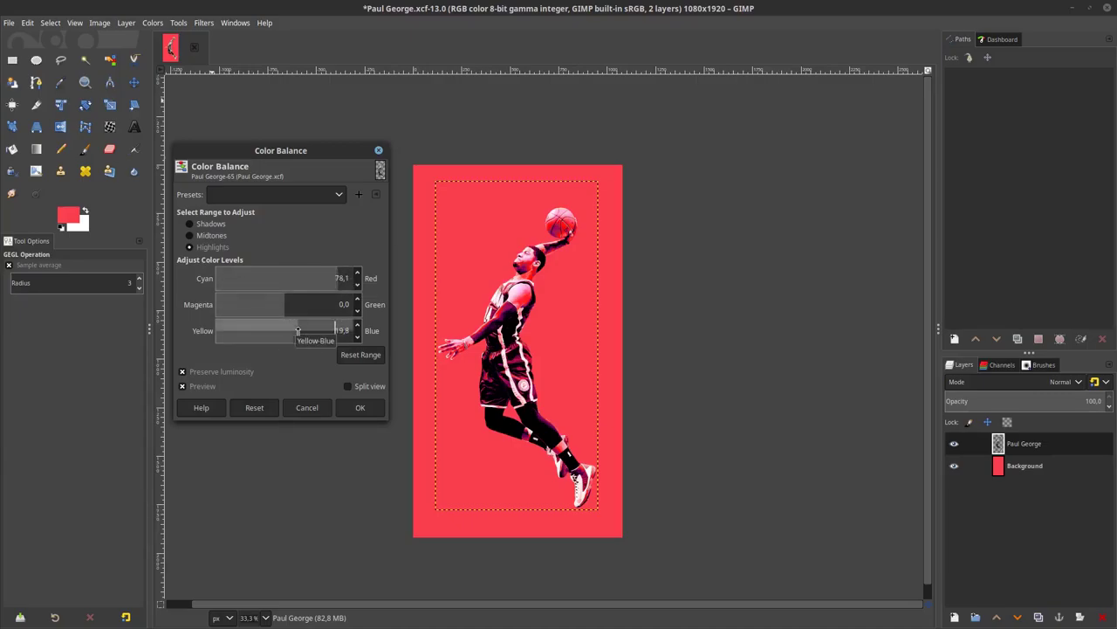
{"action": "left_click", "coordinate": [292, 331]}
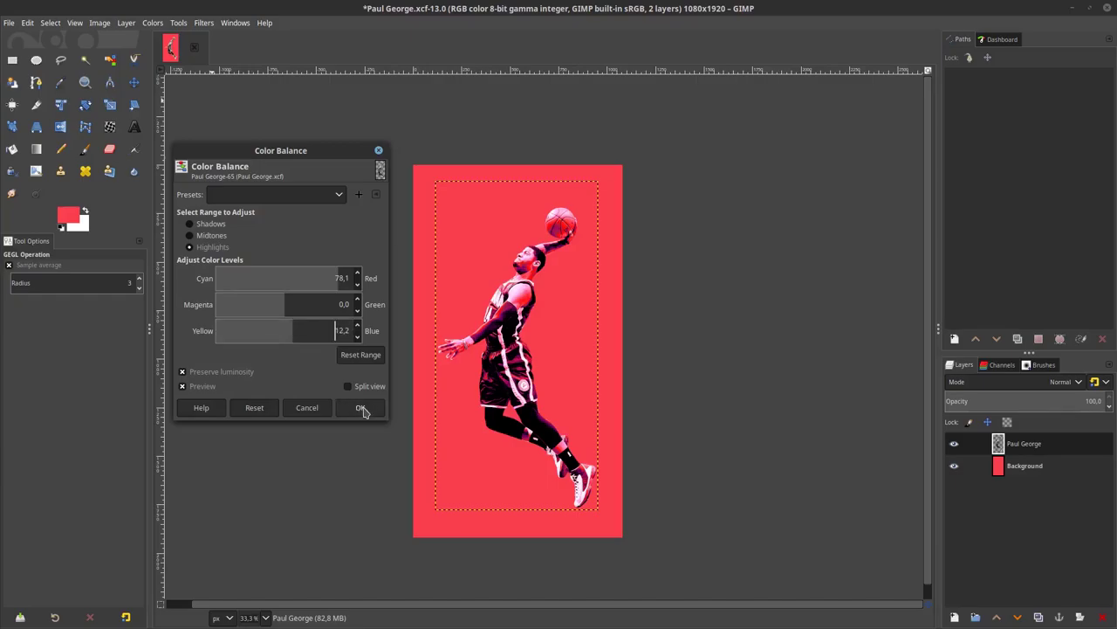
{"action": "left_click", "coordinate": [361, 408]}
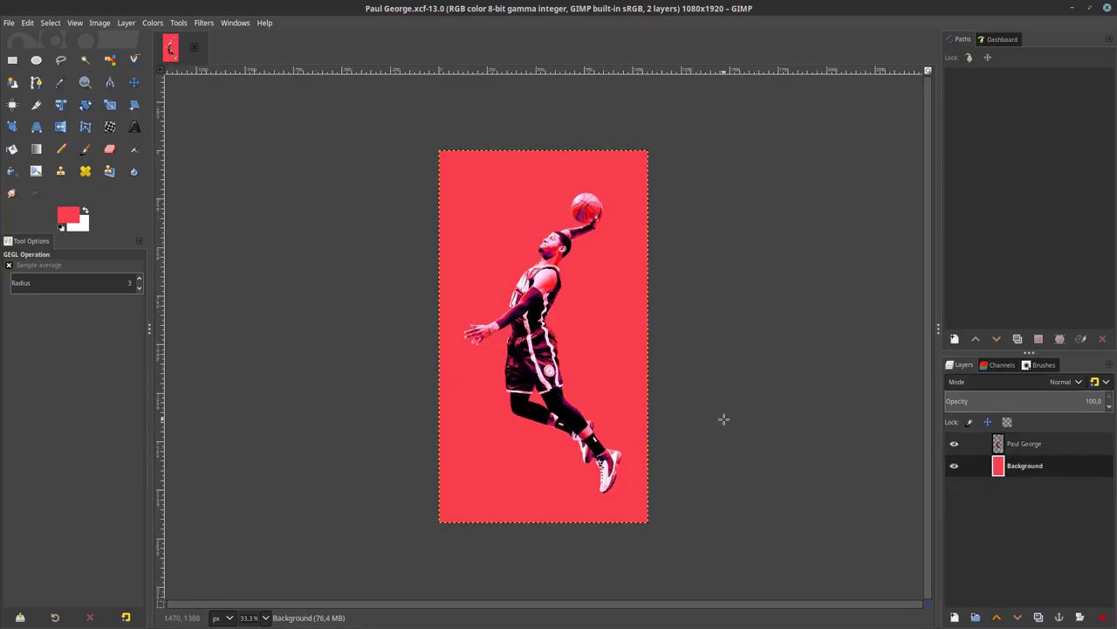
- Type white 'JUST / DO / IT.' text on three lines left of the player
{"action": "left_click", "coordinate": [1032, 453]}
{"action": "left_click", "coordinate": [133, 127]}
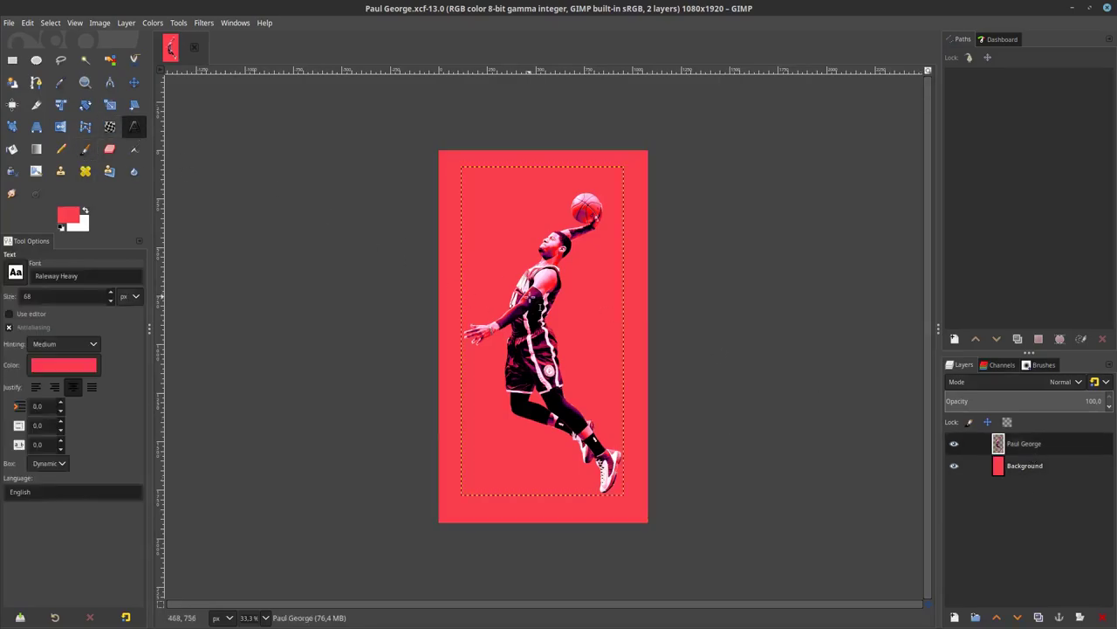
{"action": "left_click", "coordinate": [473, 270]}
{"action": "scroll", "coordinate": [493, 303], "scroll_direction": "up", "scroll_amount": 2}
{"action": "type", "text": "just"}
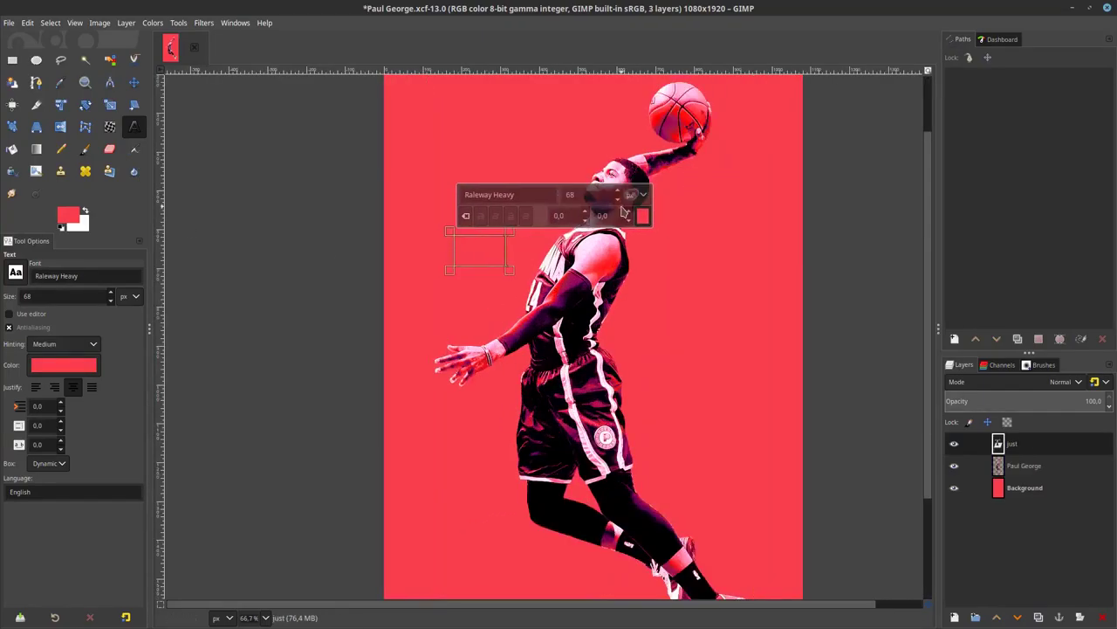
{"action": "left_click", "coordinate": [643, 216]}
{"action": "left_click", "coordinate": [740, 340]}
{"action": "key", "text": "ctrl+a"}
{"action": "type", "text": "JUST"}
{"action": "key", "text": "Return"}
{"action": "type", "text": "DO"}
{"action": "key", "text": "Return"}
{"action": "type", "text": "IT."}
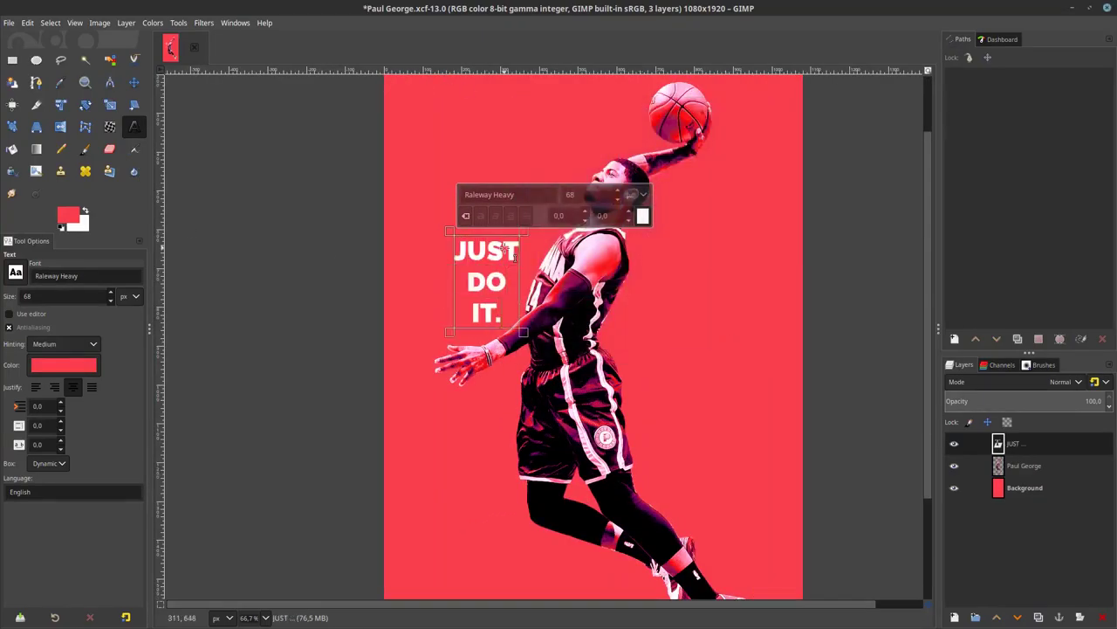
{"action": "scroll", "coordinate": [515, 260], "scroll_direction": "up", "scroll_amount": 2}
- Change the whole JUST DO IT. text to the League Spartan Bold font
{"action": "key", "text": "ctrl+a"}
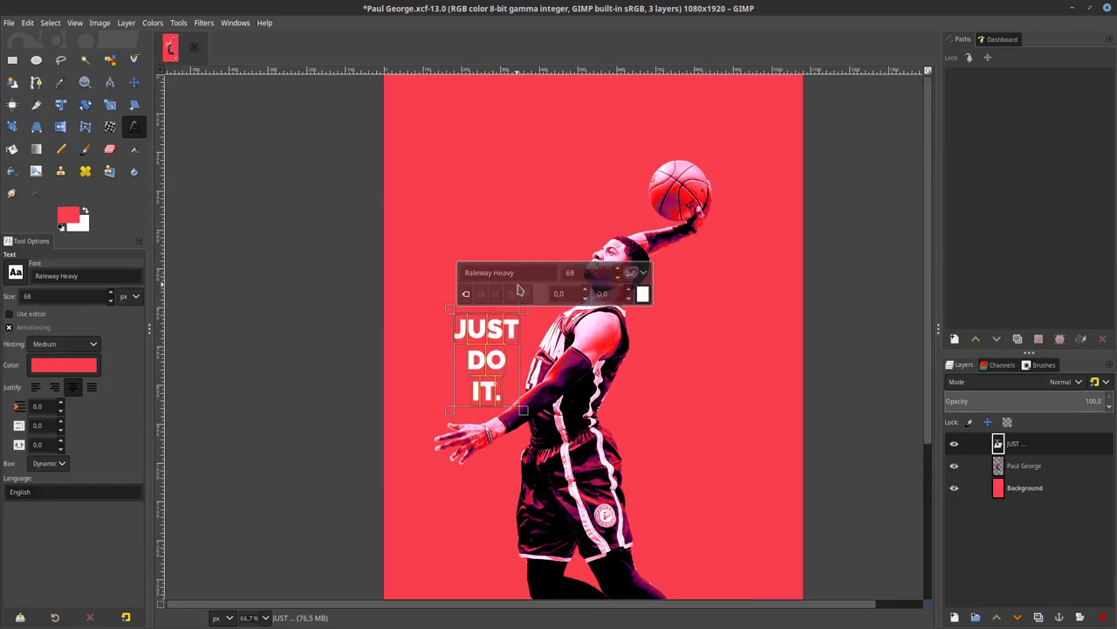
{"action": "left_click", "coordinate": [510, 272]}
{"action": "type", "text": "LEA"}
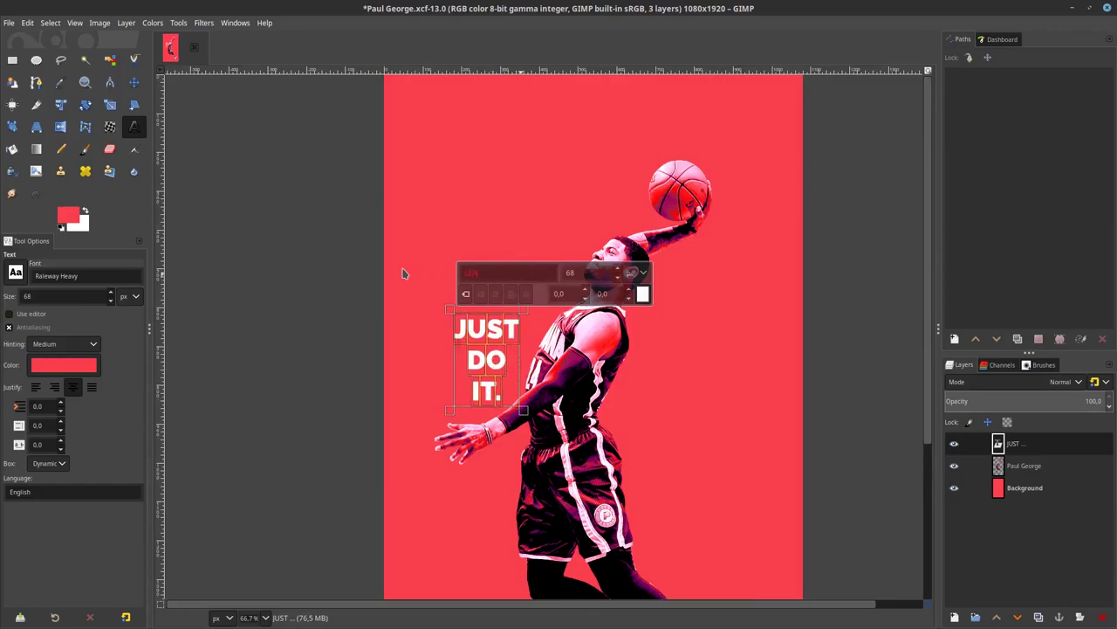
{"action": "type", "text": "GU"}
{"action": "key", "text": "Down"}
{"action": "key", "text": "Down"}
{"action": "key", "text": "Down"}
{"action": "key", "text": "Down"}
{"action": "key", "text": "Down"}
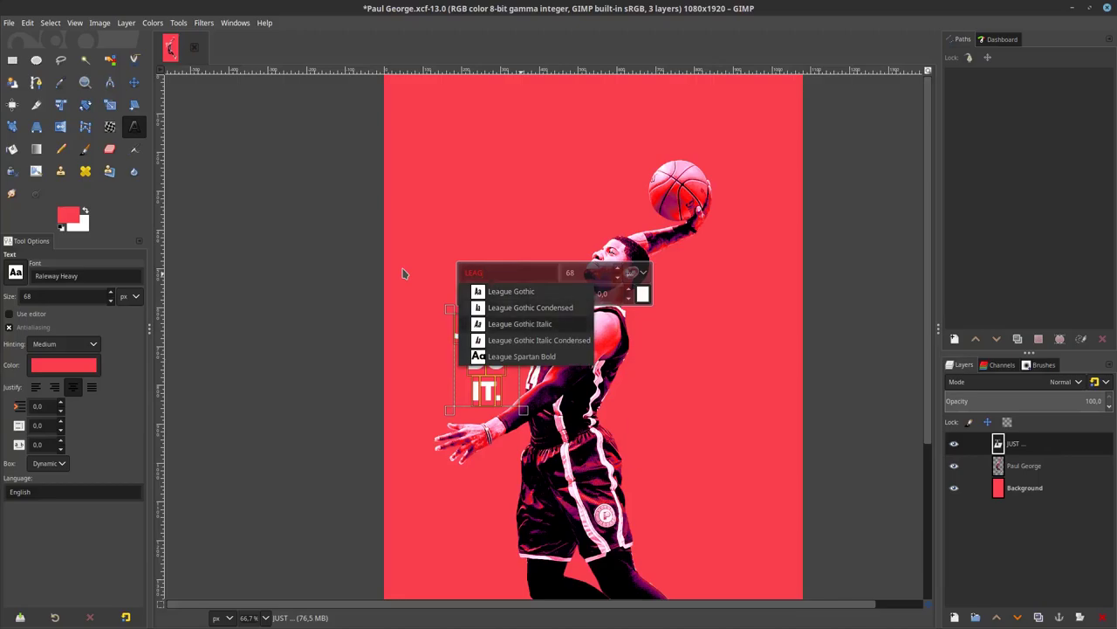
{"action": "key", "text": "Return"}
{"action": "scroll", "coordinate": [498, 349], "scroll_direction": "up", "scroll_amount": 1}
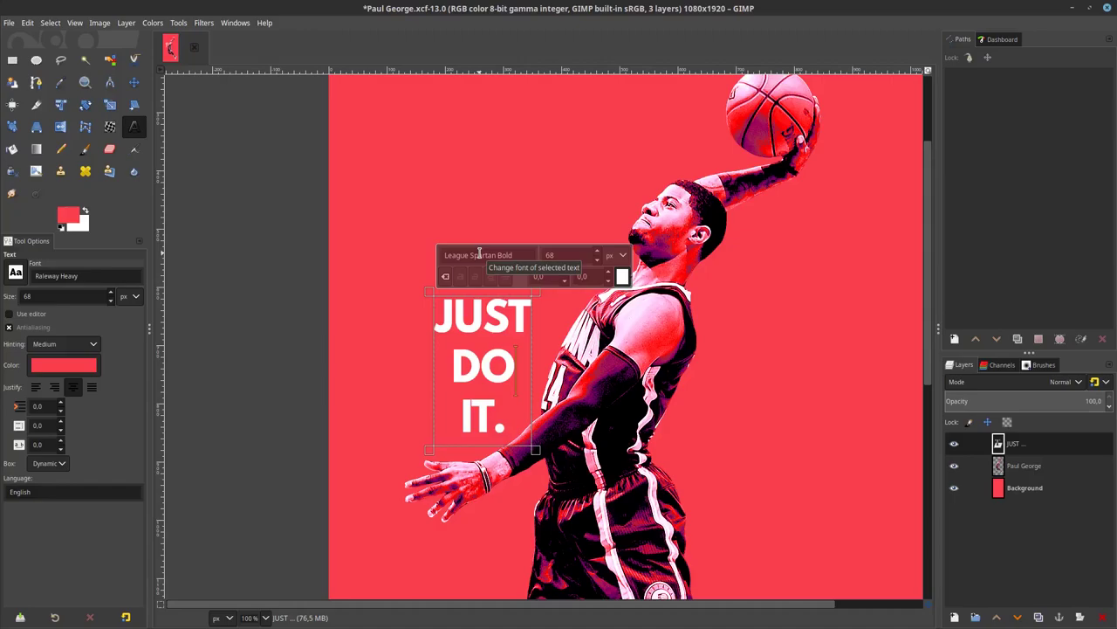
{"action": "key", "text": "ctrl+a"}
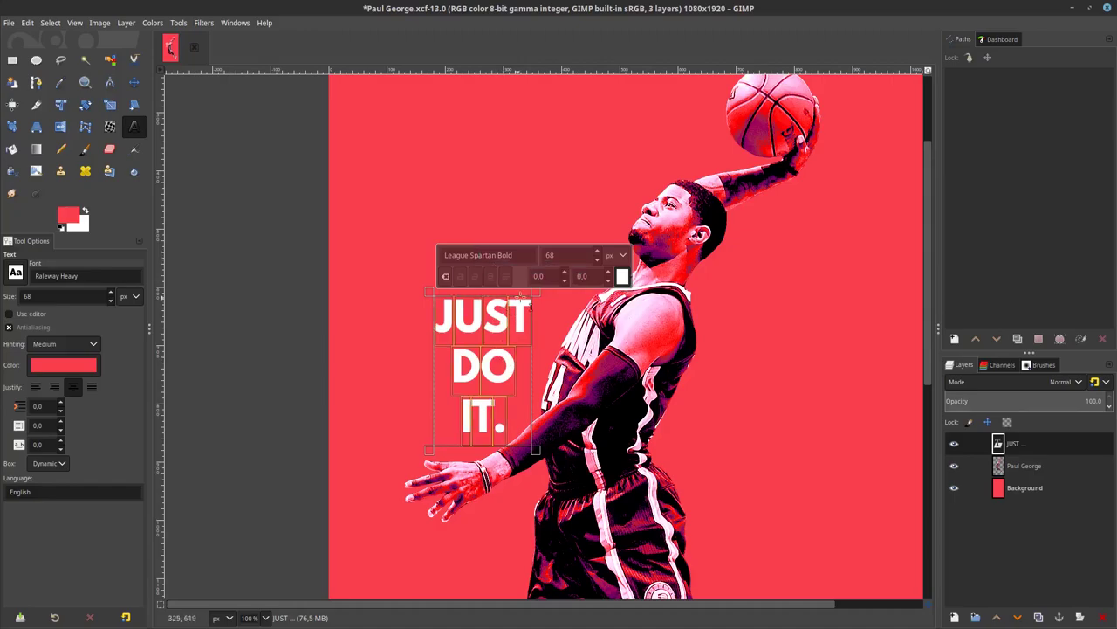
- Enlarge the JUST DO IT. text to size 330 and move it up and left
{"action": "double_click", "coordinate": [569, 254]}
{"action": "type", "text": "330"}
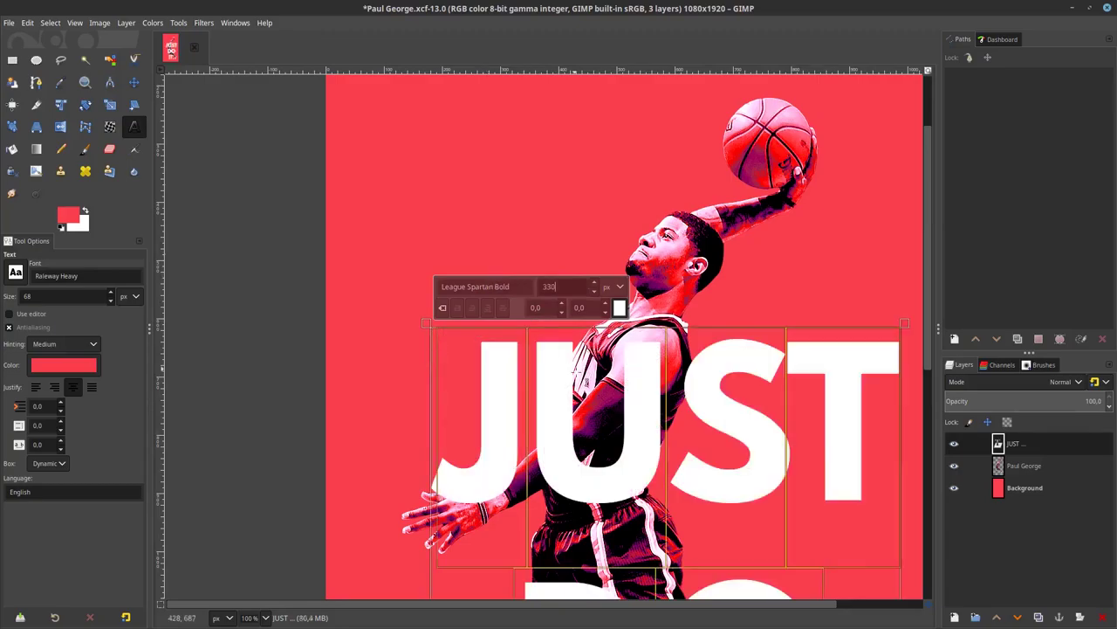
{"action": "scroll", "coordinate": [489, 281], "scroll_direction": "down", "scroll_amount": 1, "text": "ctrl"}
{"action": "scroll", "coordinate": [489, 281], "scroll_direction": "down", "scroll_amount": 5}
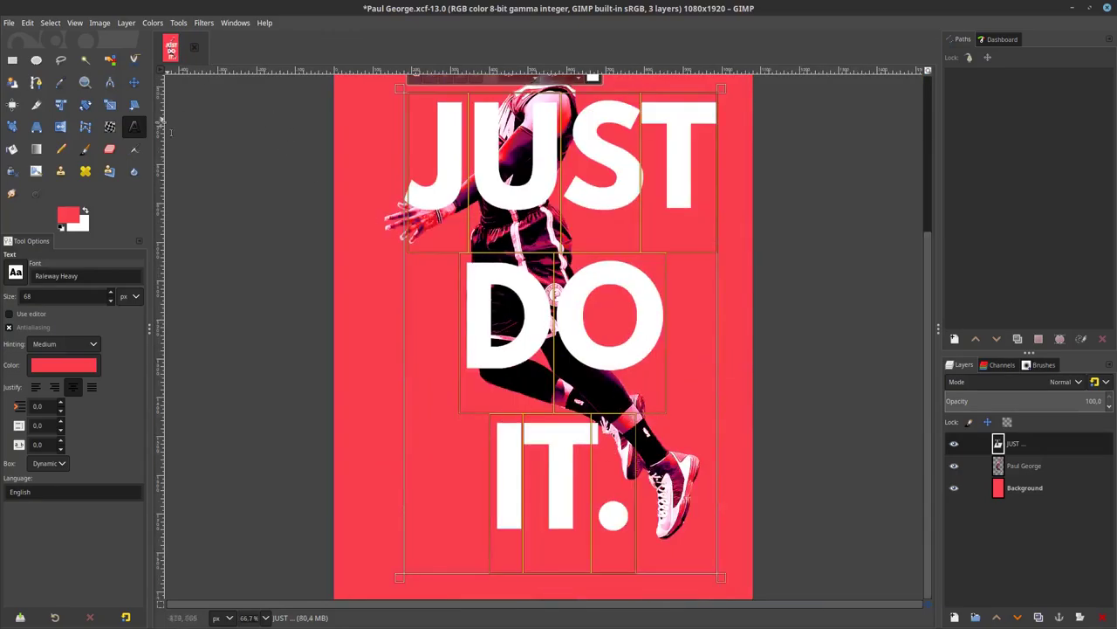
{"action": "left_click", "coordinate": [133, 82]}
{"action": "scroll", "coordinate": [602, 260], "scroll_direction": "up", "scroll_amount": 3}
{"action": "left_click_drag", "start_coordinate": [622, 299], "coordinate": [598, 276]}
{"action": "scroll", "coordinate": [598, 276], "scroll_direction": "down", "scroll_amount": 4, "text": "ctrl"}
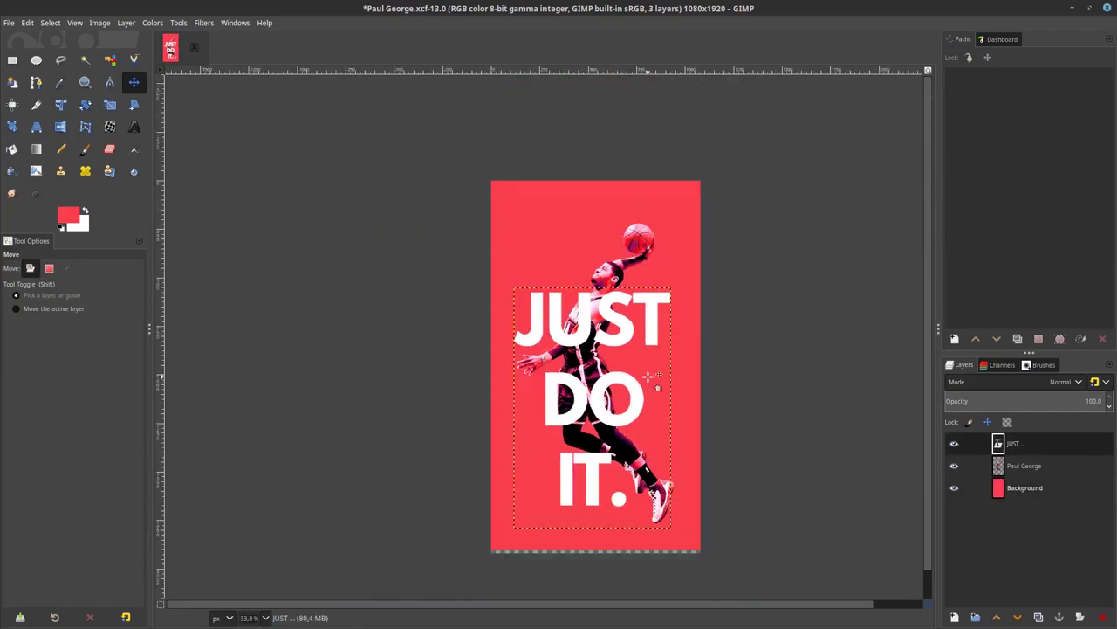
{"action": "scroll", "coordinate": [611, 301], "scroll_direction": "up", "scroll_amount": 3, "text": "ctrl"}
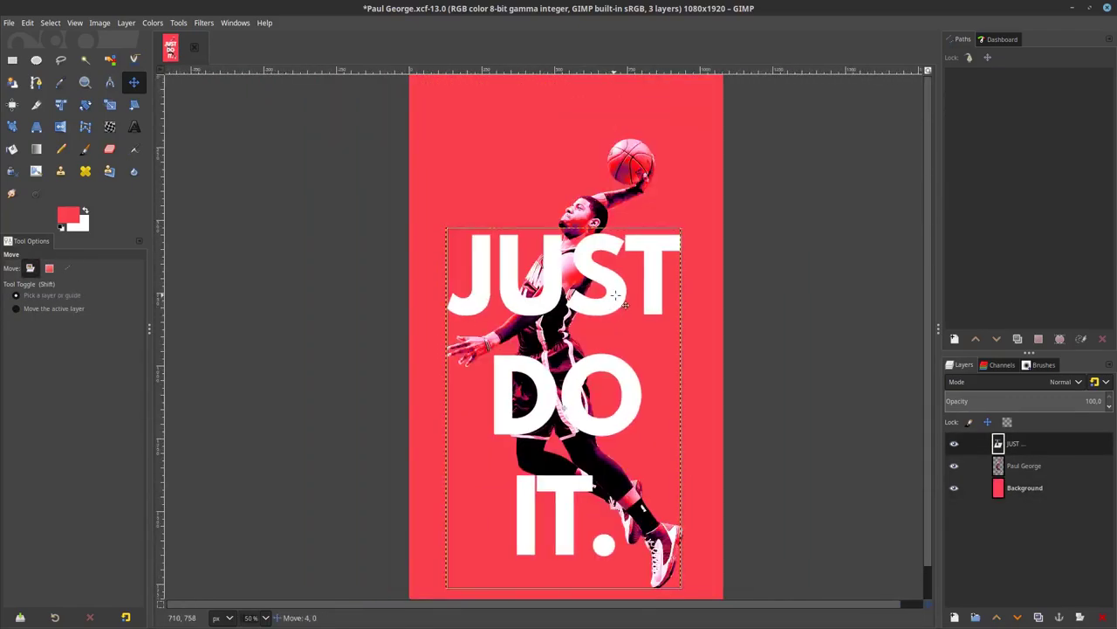
- Set the text's letter spacing to 19 and shift it 30 px left over the player
{"action": "key", "text": "t"}
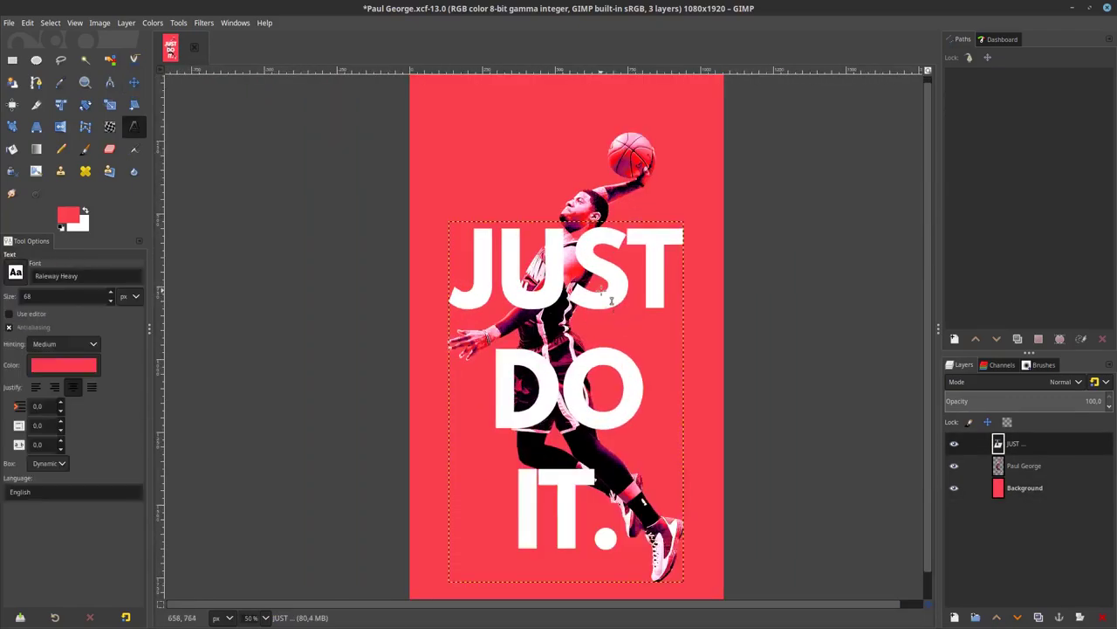
{"action": "left_click", "coordinate": [611, 300]}
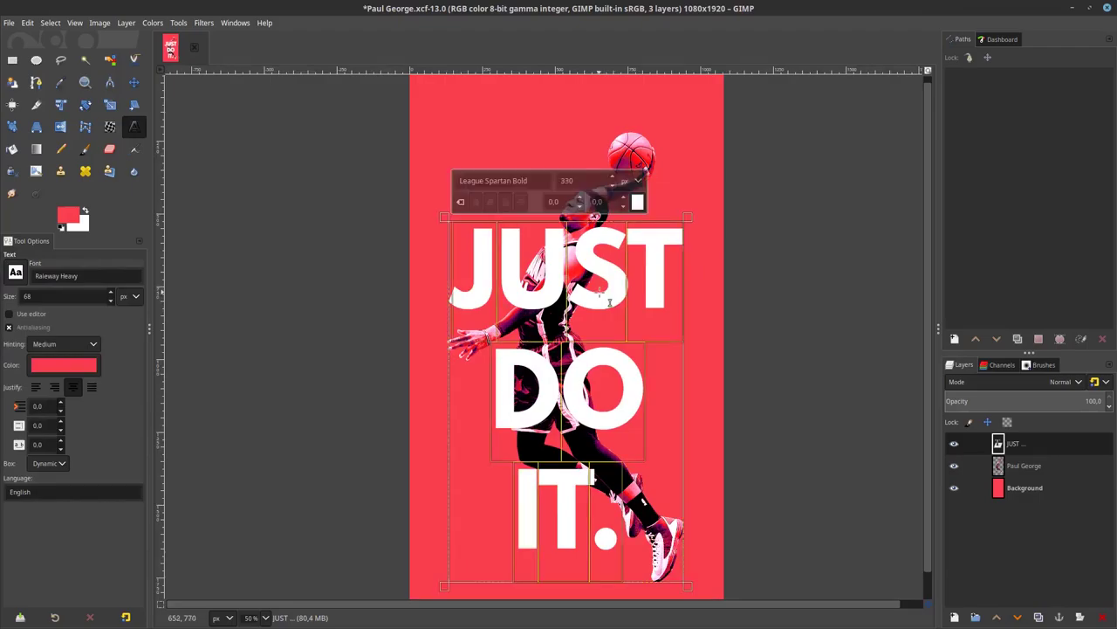
{"action": "scroll", "coordinate": [609, 302], "scroll_direction": "down", "scroll_amount": 1}
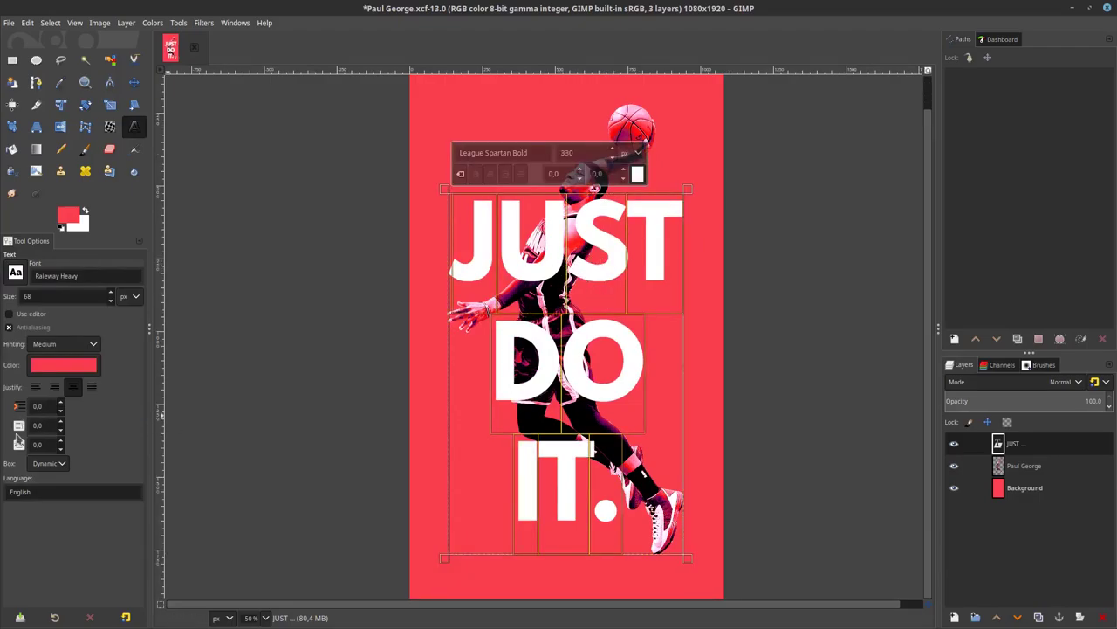
{"action": "left_click_drag", "start_coordinate": [48, 443], "coordinate": [18, 448]}
{"action": "key", "text": "Return"}
{"action": "key", "text": "m"}
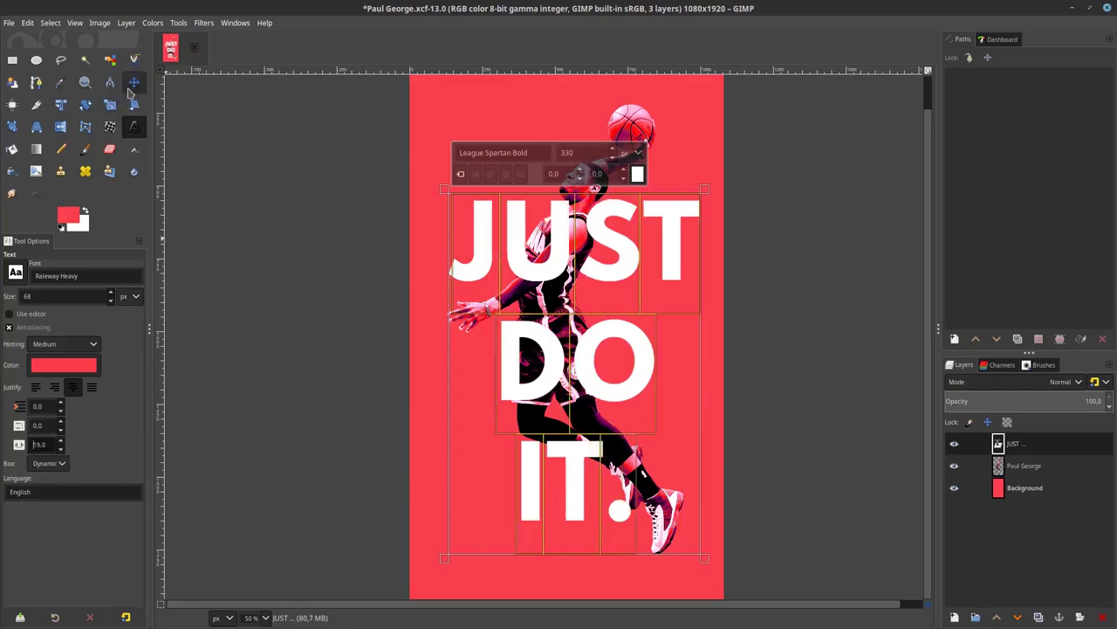
{"action": "left_click_drag", "start_coordinate": [568, 253], "coordinate": [601, 278]}
{"action": "scroll", "coordinate": [611, 279], "scroll_direction": "down", "scroll_amount": 3}
{"action": "scroll", "coordinate": [594, 281], "scroll_direction": "up", "scroll_amount": 3}
{"action": "left_click", "coordinate": [595, 281]}
- Duplicate the JUST text layer and rename the copy 'STROKE'
{"action": "scroll", "coordinate": [600, 409], "scroll_direction": "down", "scroll_amount": 2}
{"action": "scroll", "coordinate": [748, 412], "scroll_direction": "down", "scroll_amount": 1}
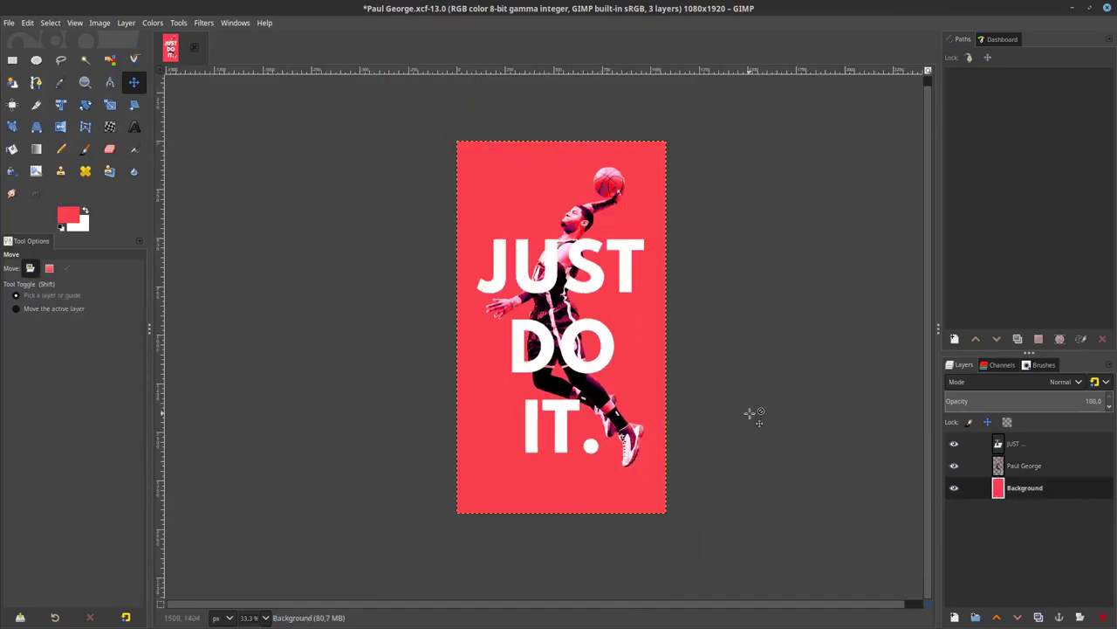
{"action": "left_click", "coordinate": [1018, 449]}
{"action": "scroll", "coordinate": [674, 309], "scroll_direction": "down", "scroll_amount": 1}
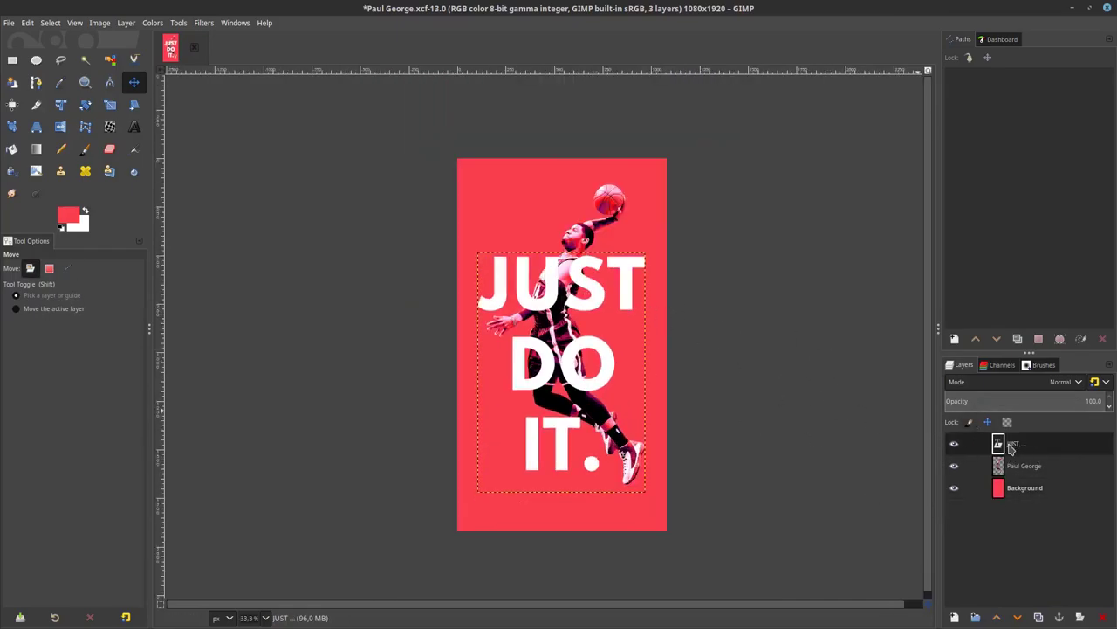
{"action": "left_click", "coordinate": [1039, 617]}
{"action": "key", "text": "plus"}
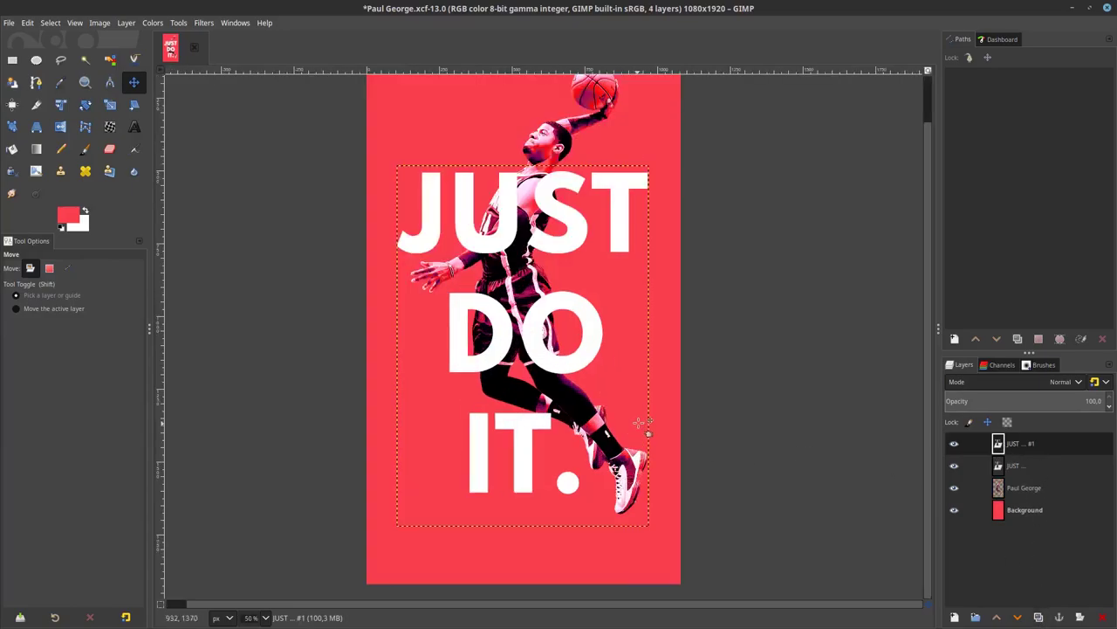
{"action": "double_click", "coordinate": [1030, 443]}
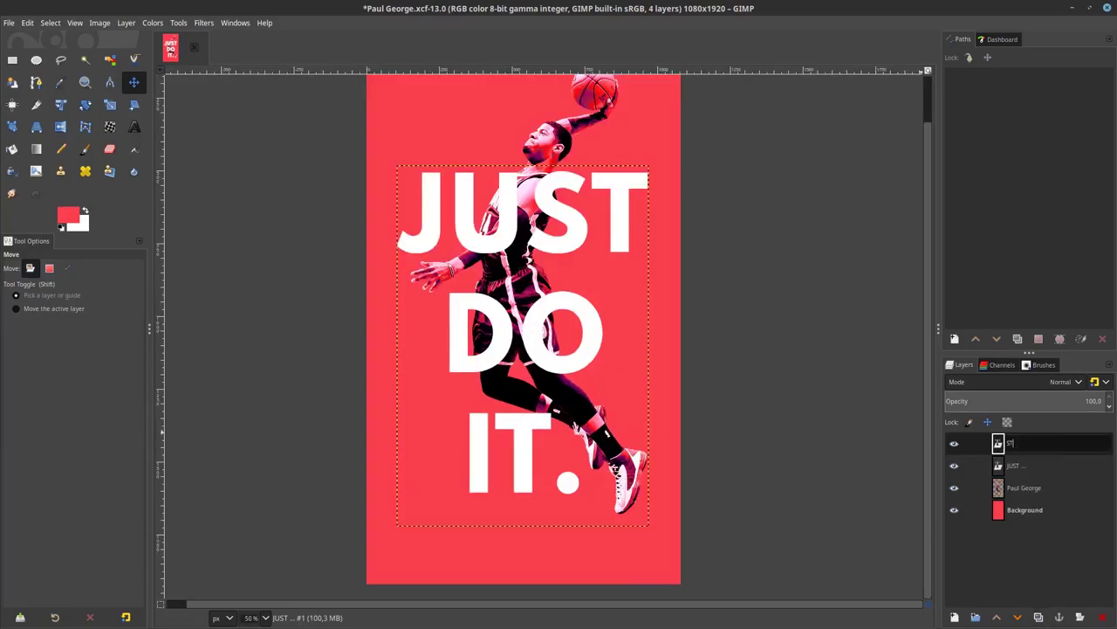
{"action": "type", "text": "STROKE"}
{"action": "key", "text": "Return"}
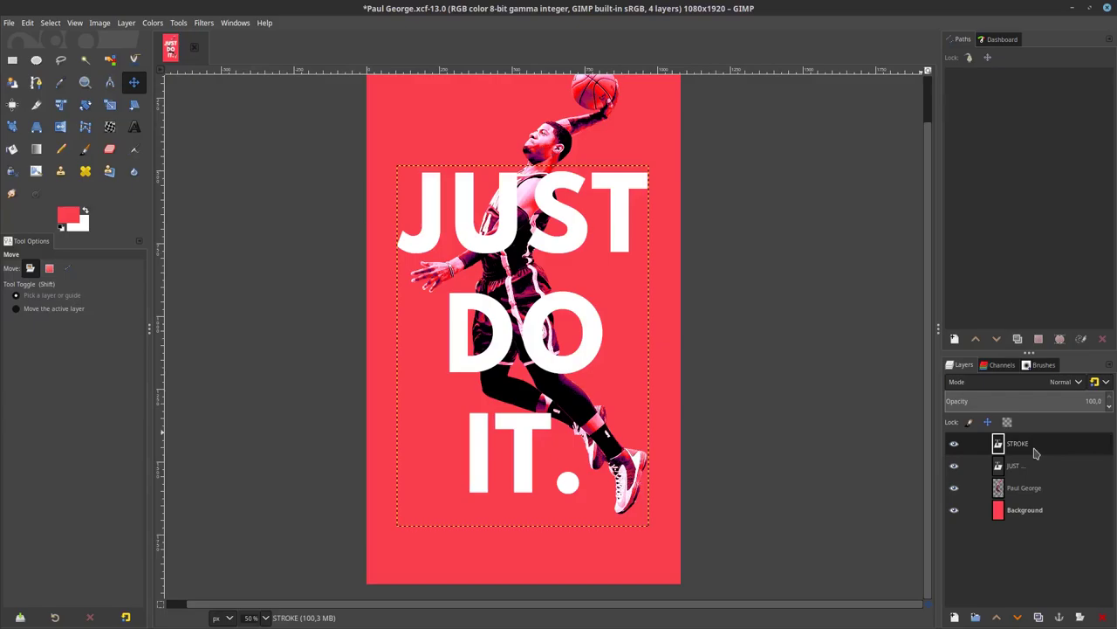
{"action": "key", "text": "minus"}
- On STROKE, select the letter shapes, grow the selection, fill it with white, then deselect
{"action": "right_click", "coordinate": [1029, 447]}
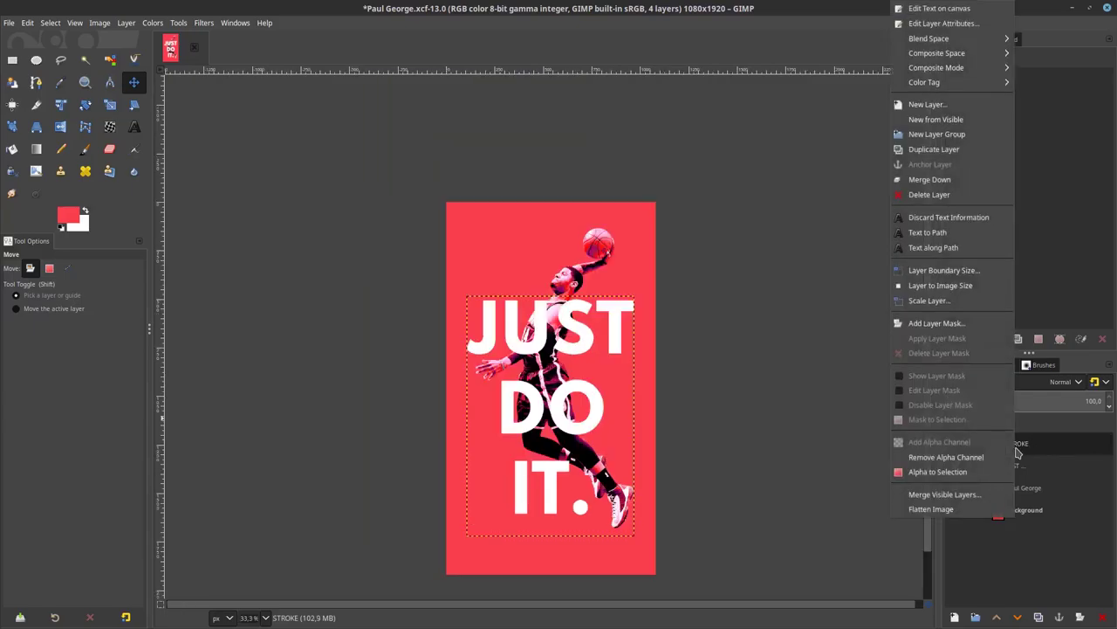
{"action": "left_click", "coordinate": [969, 476]}
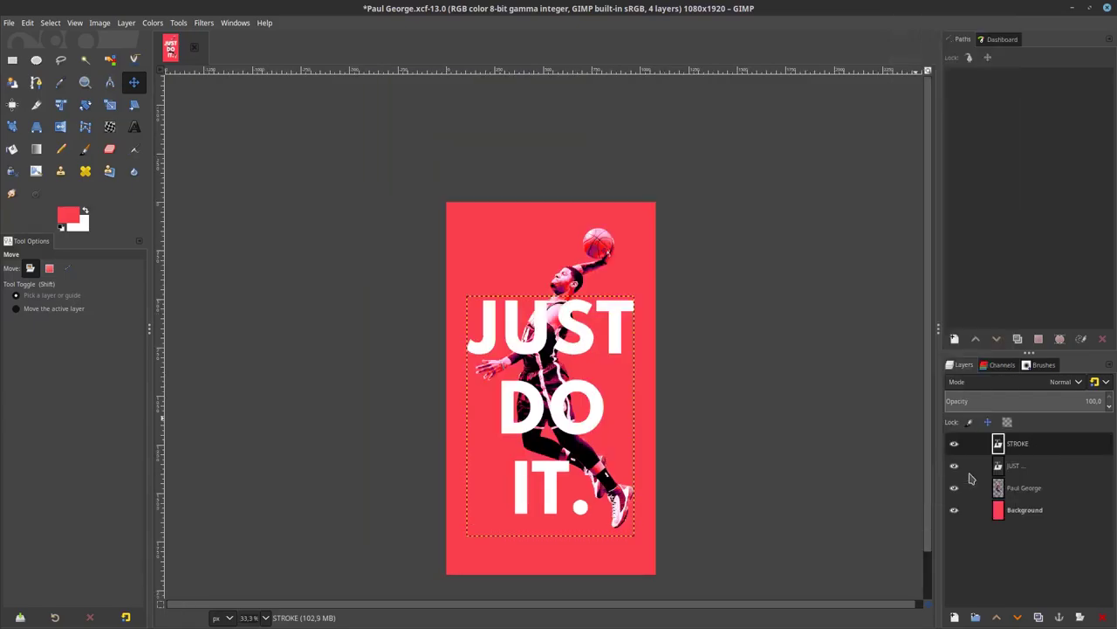
{"action": "left_click", "coordinate": [50, 23]}
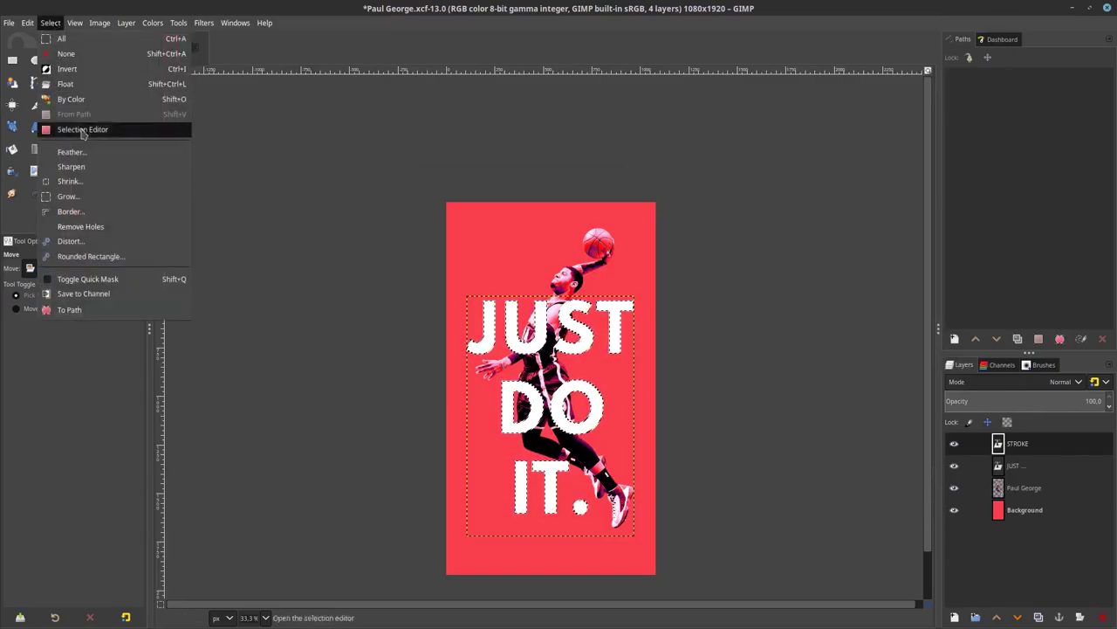
{"action": "left_click", "coordinate": [96, 197]}
{"action": "scroll", "coordinate": [206, 260], "scroll_direction": "up", "scroll_amount": 1}
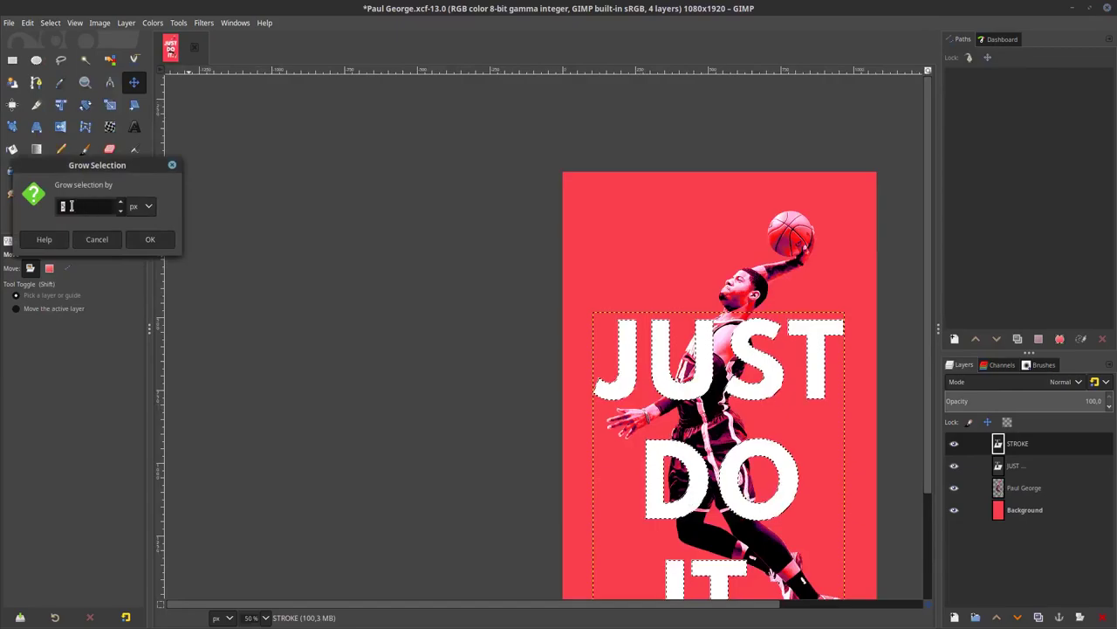
{"action": "left_click", "coordinate": [149, 241]}
{"action": "scroll", "coordinate": [242, 284], "scroll_direction": "right", "scroll_amount": 3}
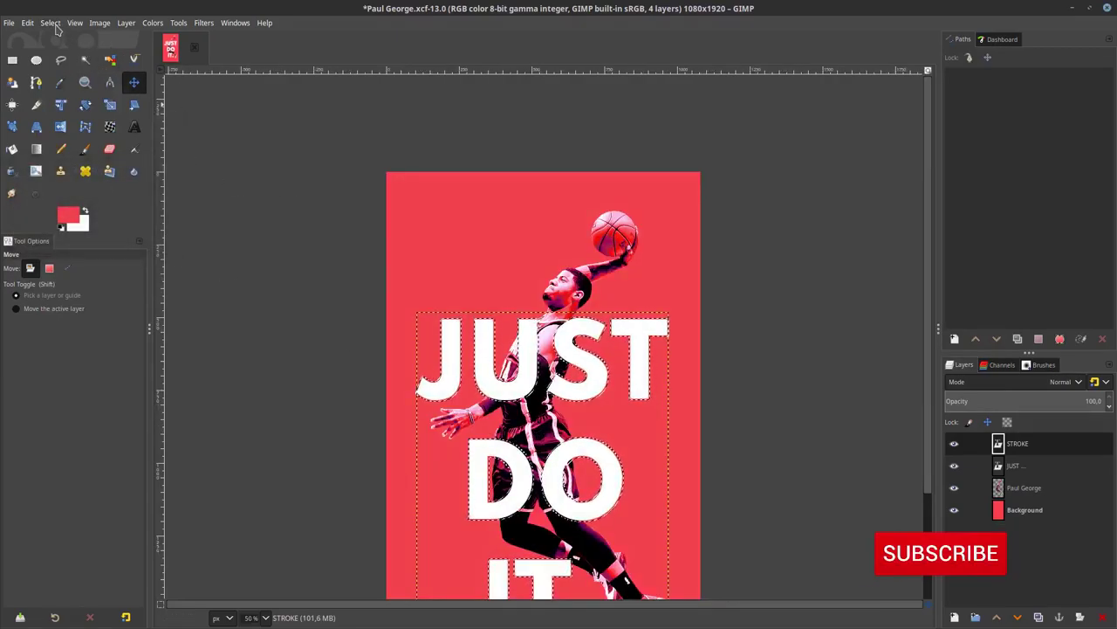
{"action": "left_click", "coordinate": [29, 23]}
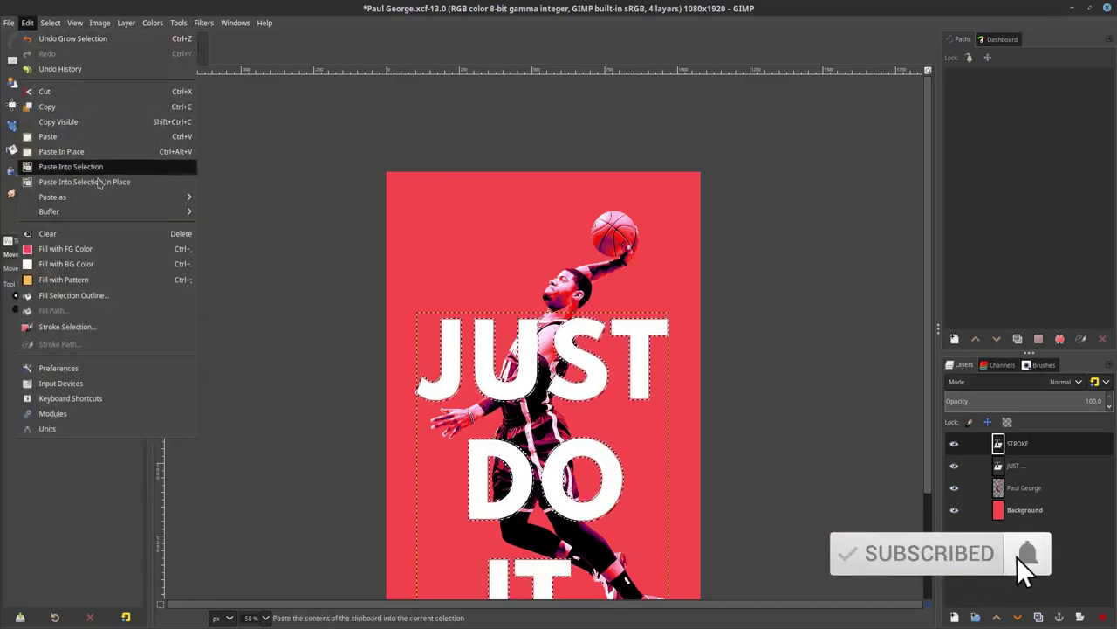
{"action": "left_click", "coordinate": [115, 268]}
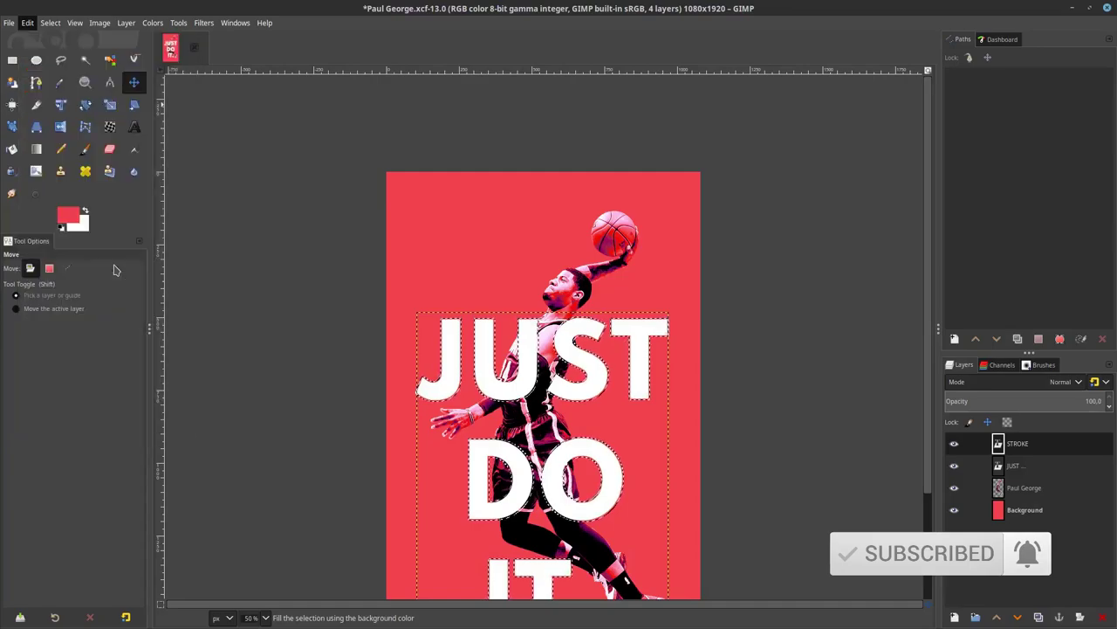
{"action": "scroll", "coordinate": [541, 349], "scroll_direction": "down", "scroll_amount": 3}
{"action": "left_click", "coordinate": [51, 23]}
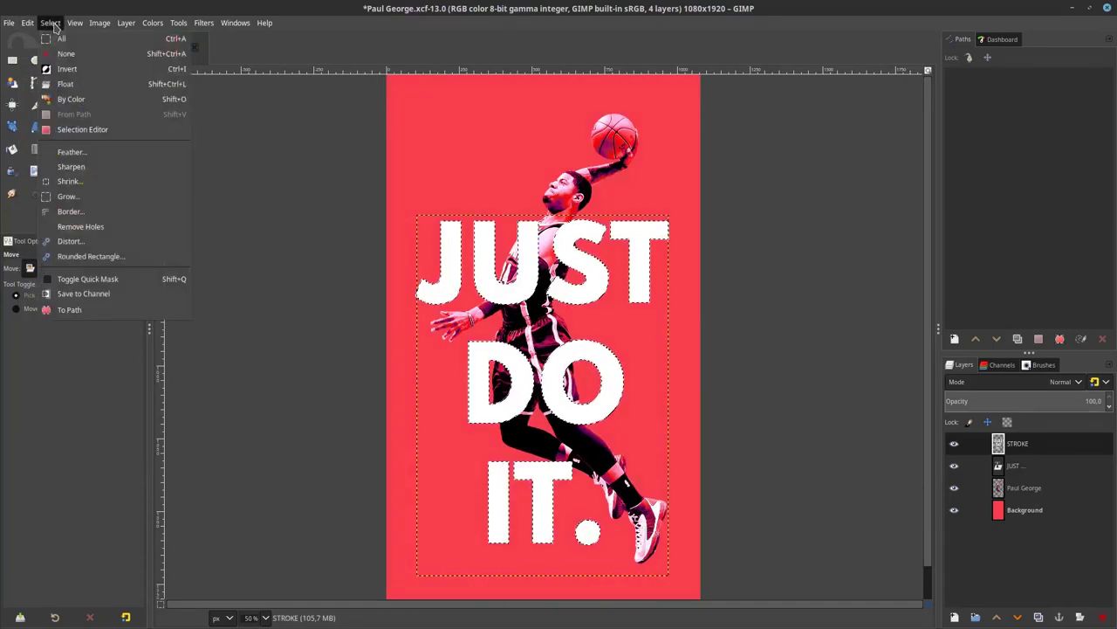
{"action": "left_click", "coordinate": [56, 50]}
- Clear the JUST letter shapes from the STROKE layer to leave an outline, and hide the solid JUST layer
{"action": "scroll", "coordinate": [627, 316], "scroll_direction": "down", "scroll_amount": 1, "text": "ctrl"}
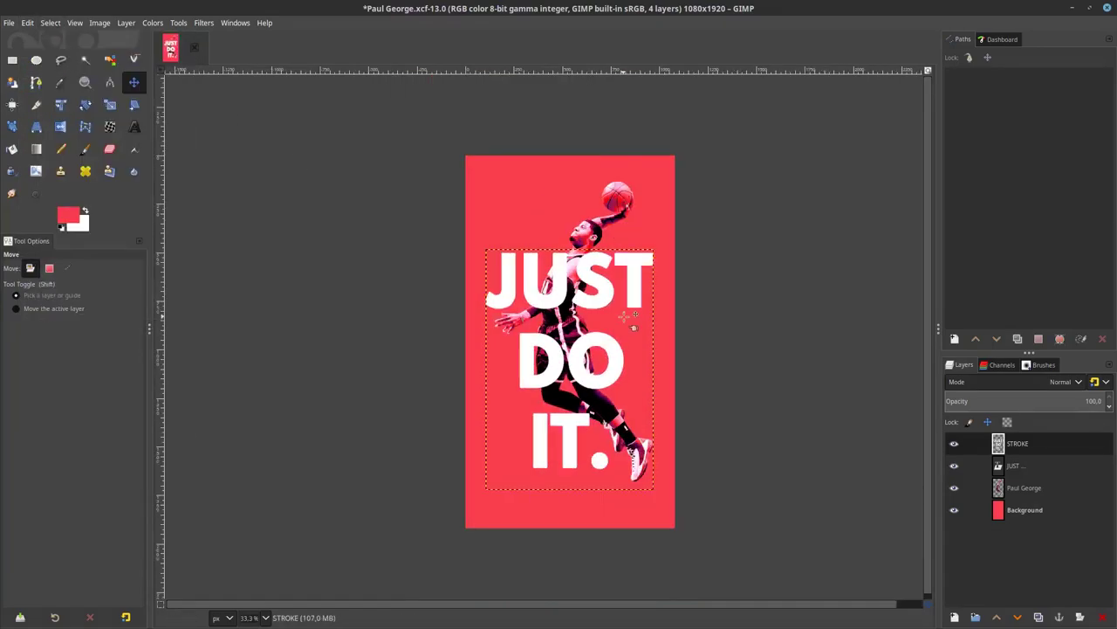
{"action": "scroll", "coordinate": [615, 301], "scroll_direction": "up", "scroll_amount": 1, "text": "ctrl"}
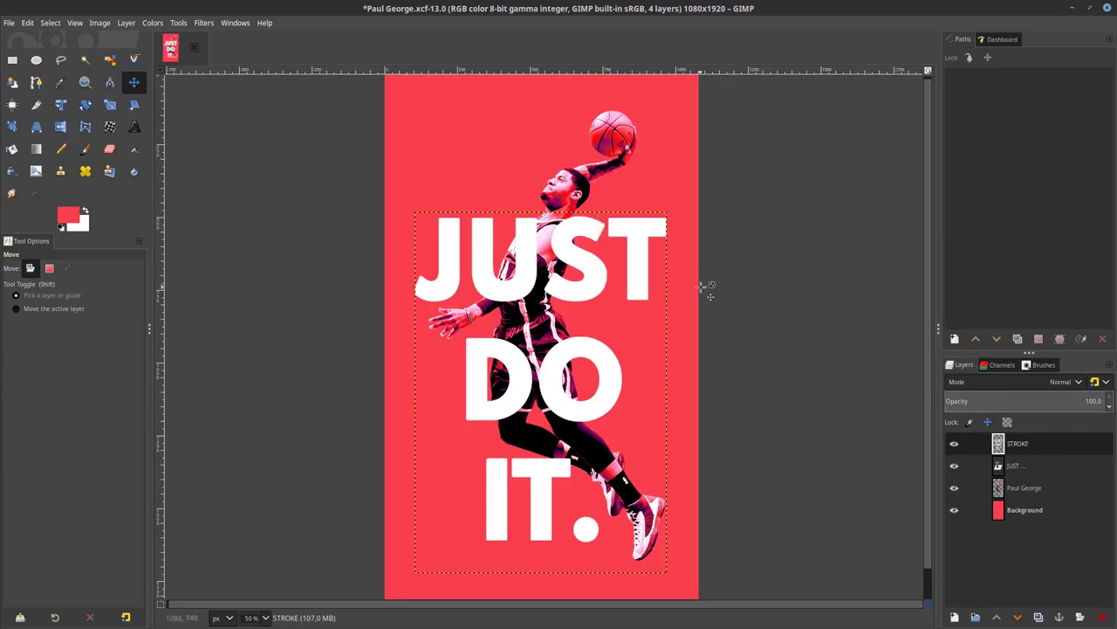
{"action": "left_click", "coordinate": [1028, 469]}
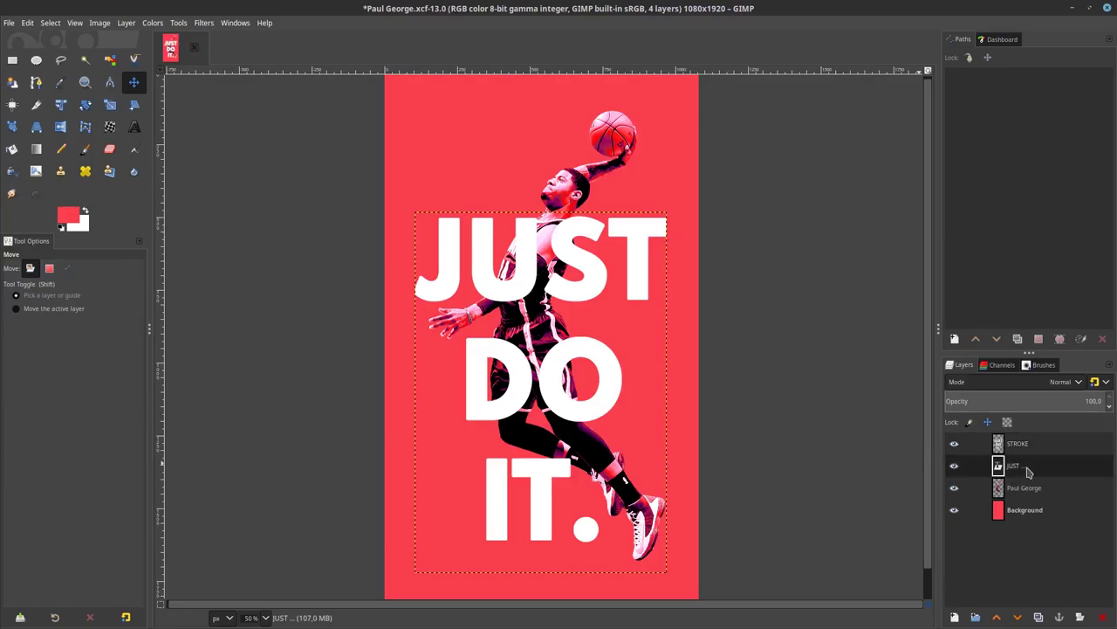
{"action": "right_click", "coordinate": [1029, 472]}
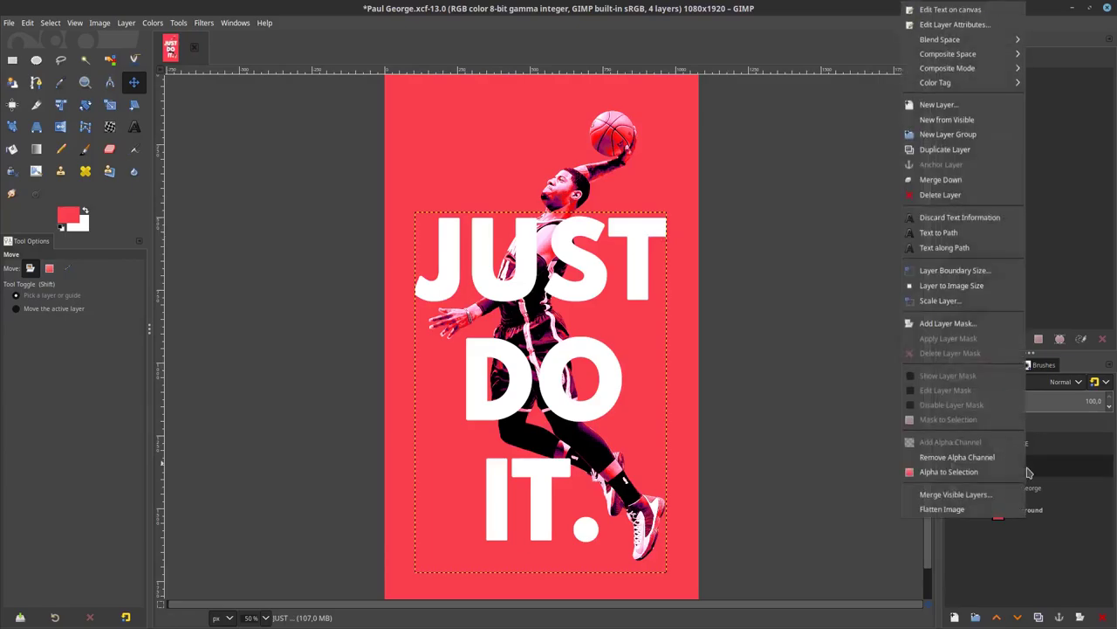
{"action": "left_click", "coordinate": [1003, 473]}
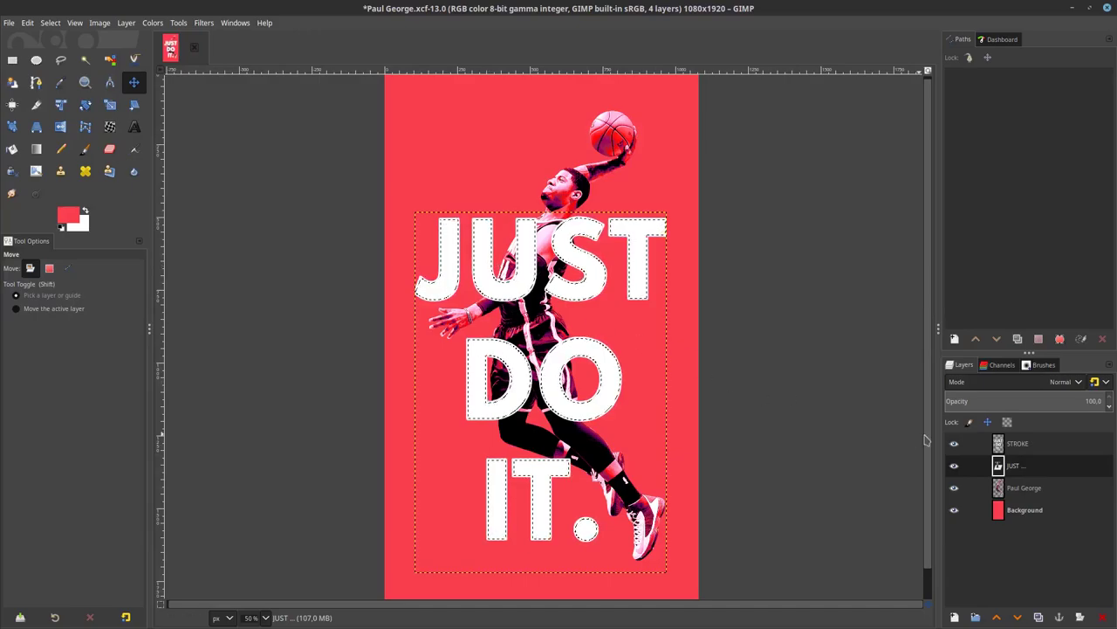
{"action": "left_click", "coordinate": [1019, 447]}
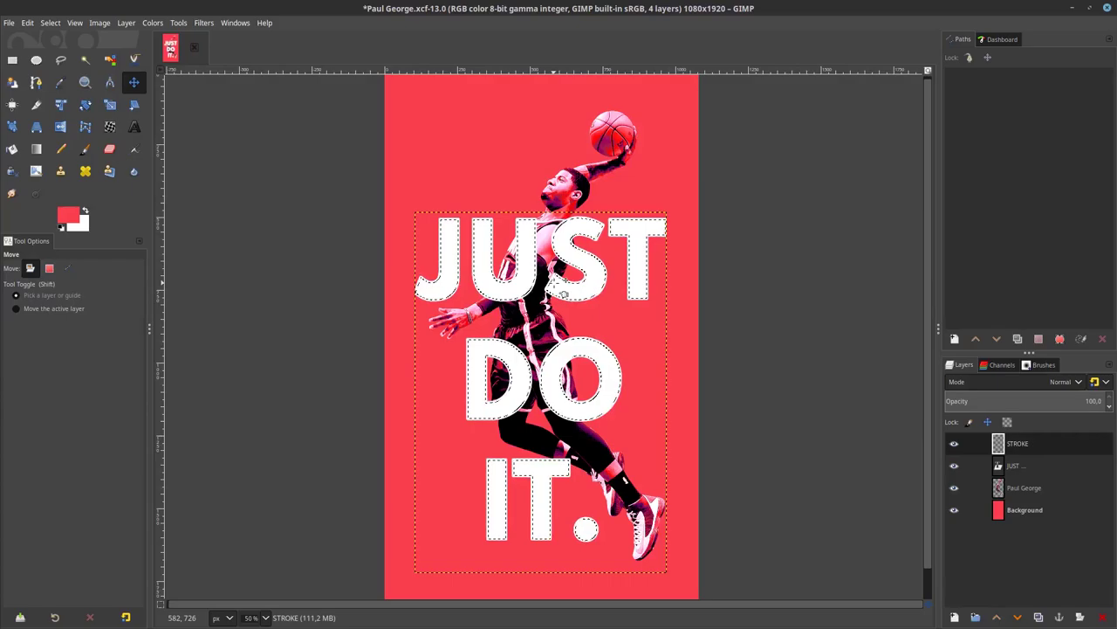
{"action": "left_click", "coordinate": [50, 23]}
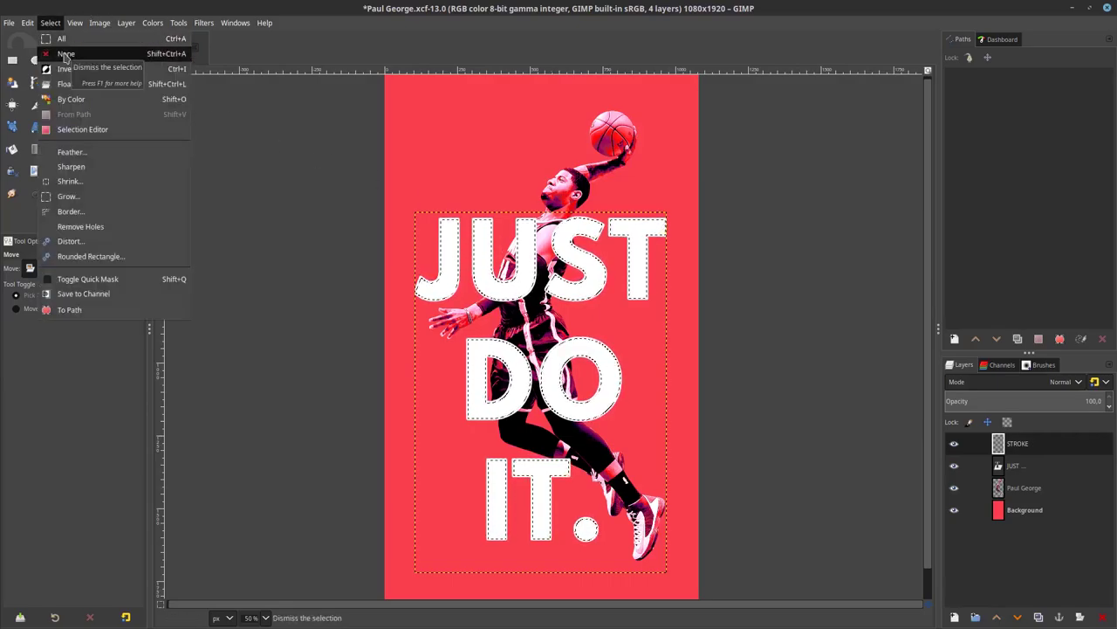
{"action": "key", "text": "Escape"}
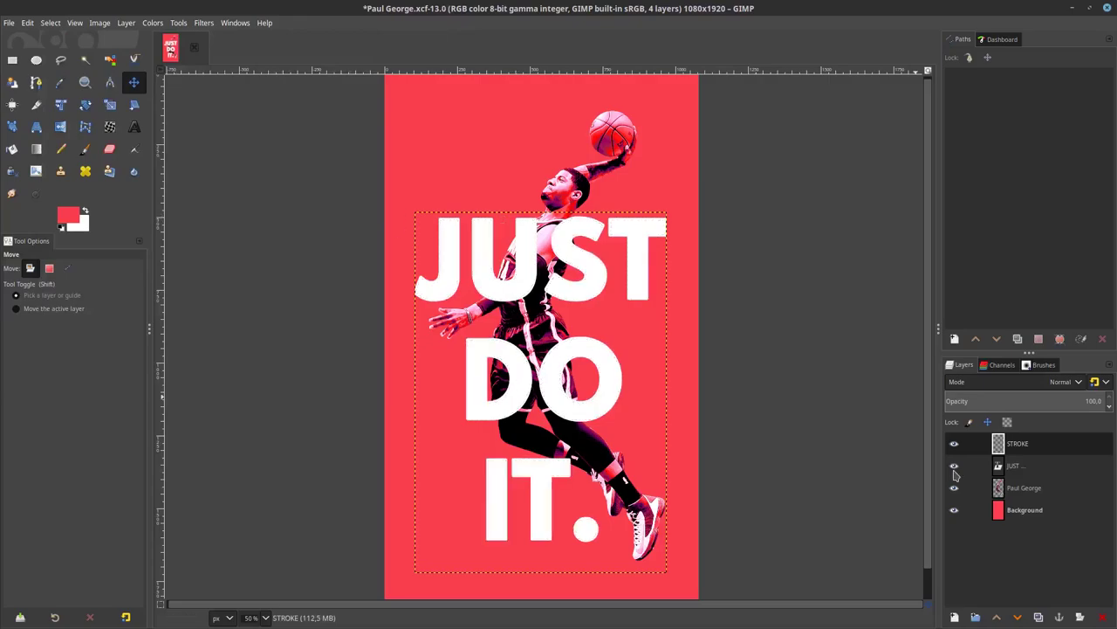
{"action": "left_click", "coordinate": [954, 469]}
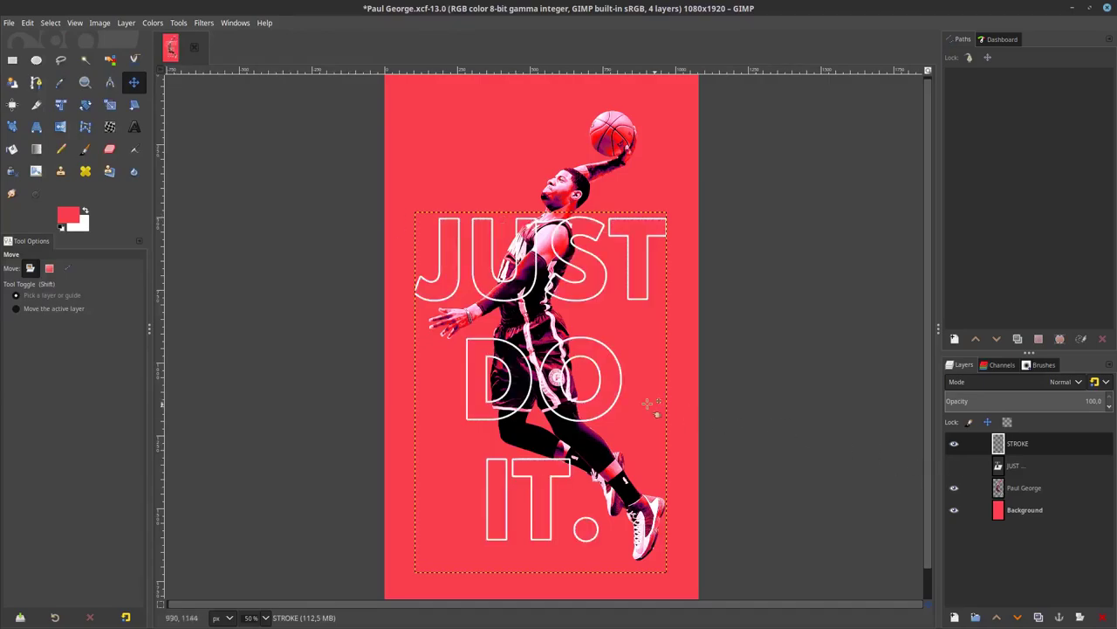
{"action": "scroll", "coordinate": [622, 456], "scroll_direction": "down", "scroll_amount": 1}
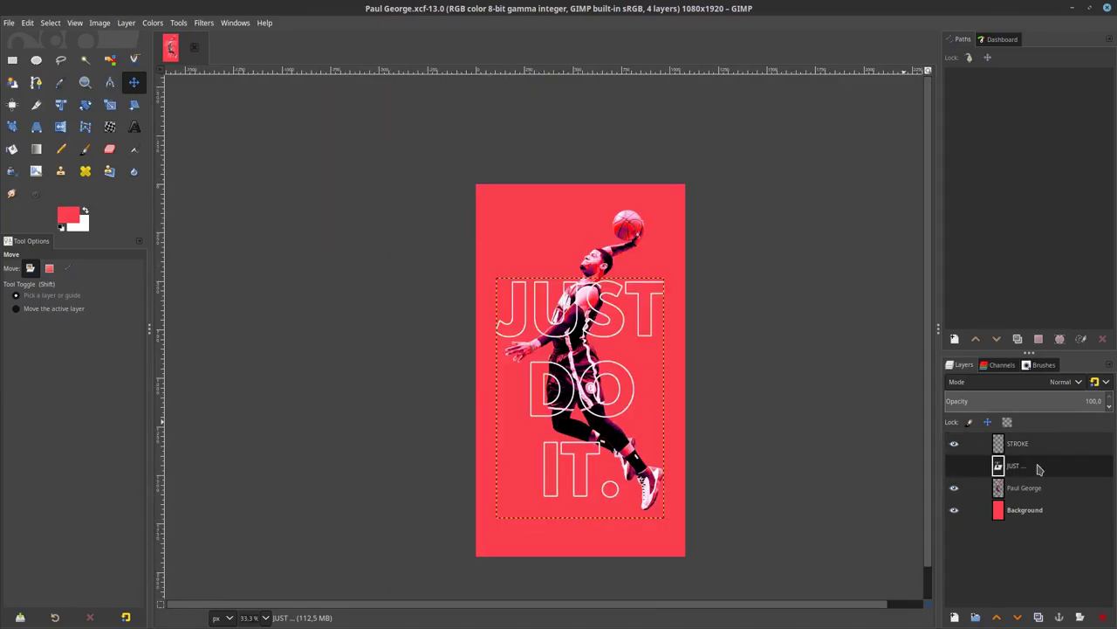
- Move the JUST DO IT text layer below Paul George, make it visible again, and save
{"action": "left_click_drag", "start_coordinate": [1039, 467], "coordinate": [1081, 510]}
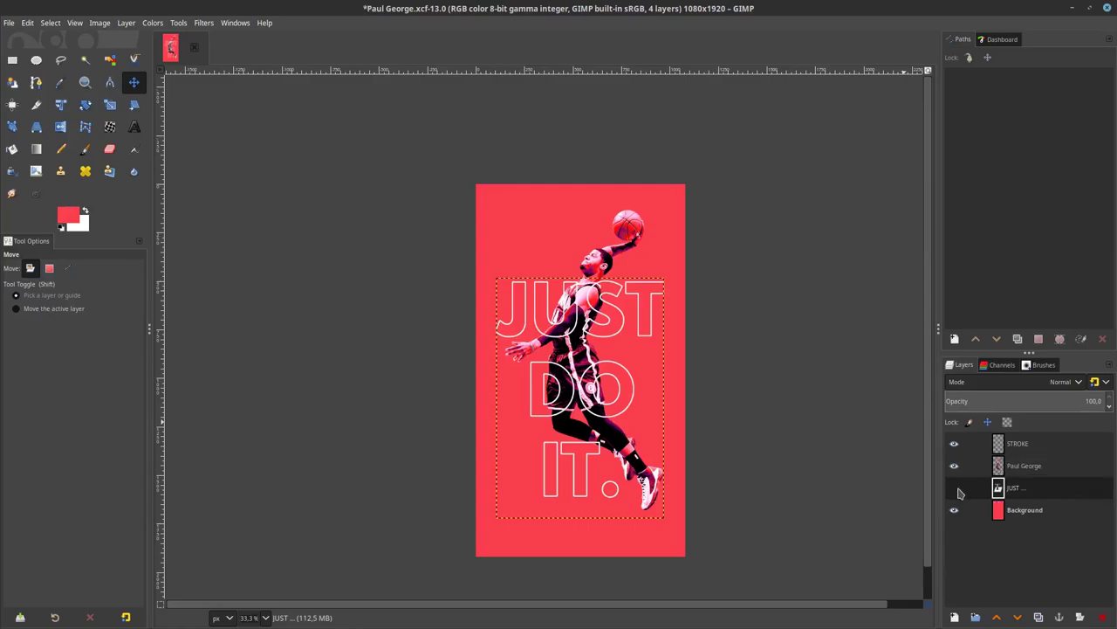
{"action": "left_click", "coordinate": [955, 488]}
{"action": "scroll", "coordinate": [624, 401], "scroll_direction": "up", "scroll_amount": 1}
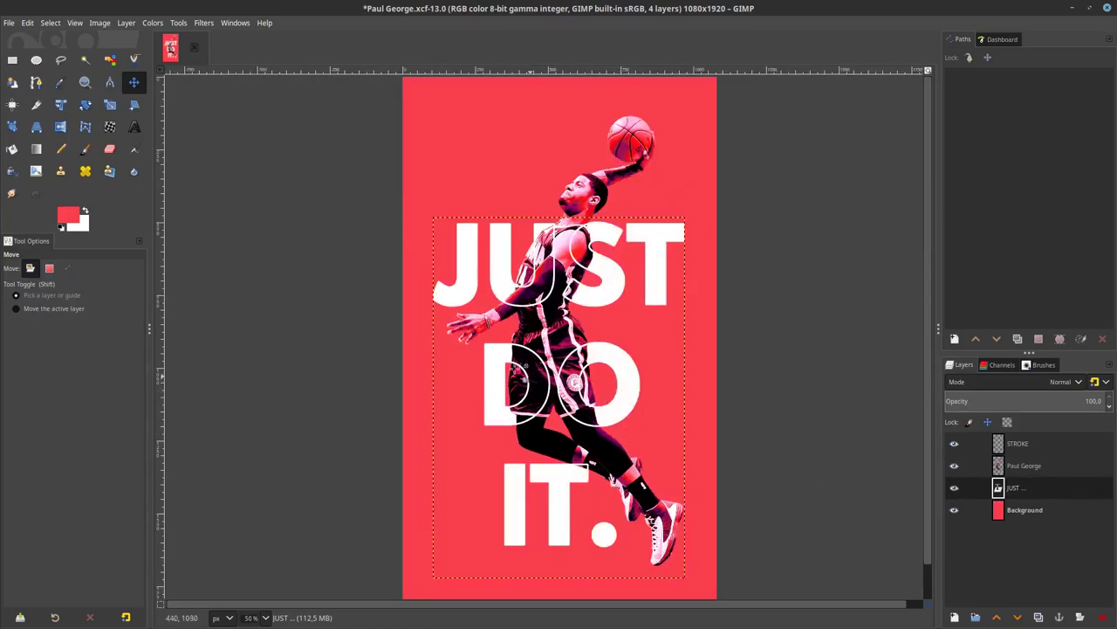
{"action": "scroll", "coordinate": [583, 260], "scroll_direction": "up", "scroll_amount": 1}
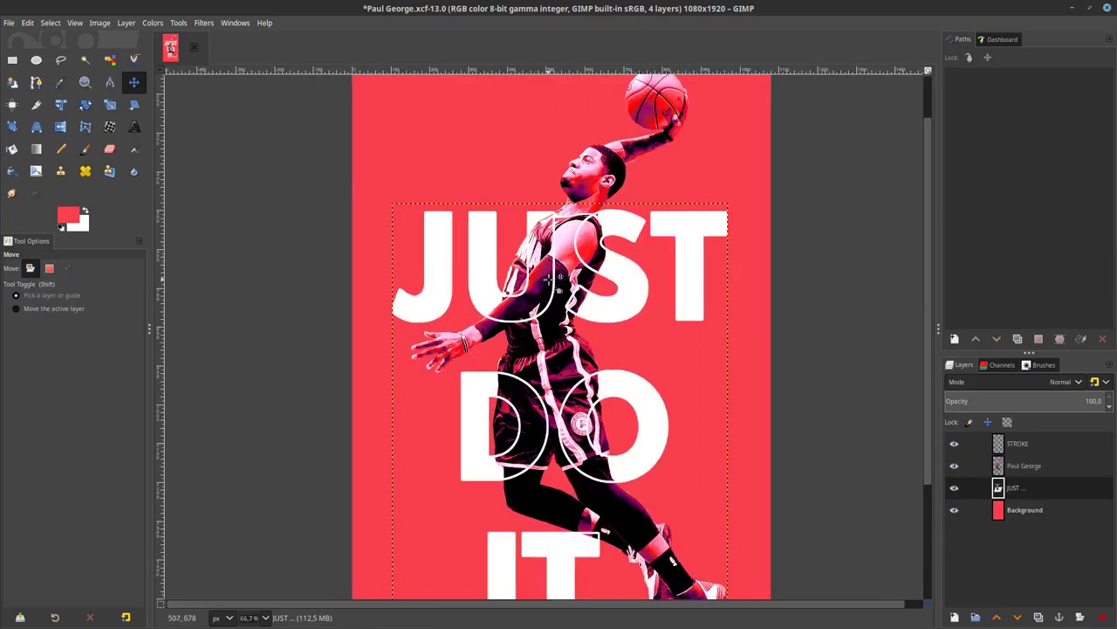
{"action": "scroll", "coordinate": [547, 277], "scroll_direction": "down", "scroll_amount": 2}
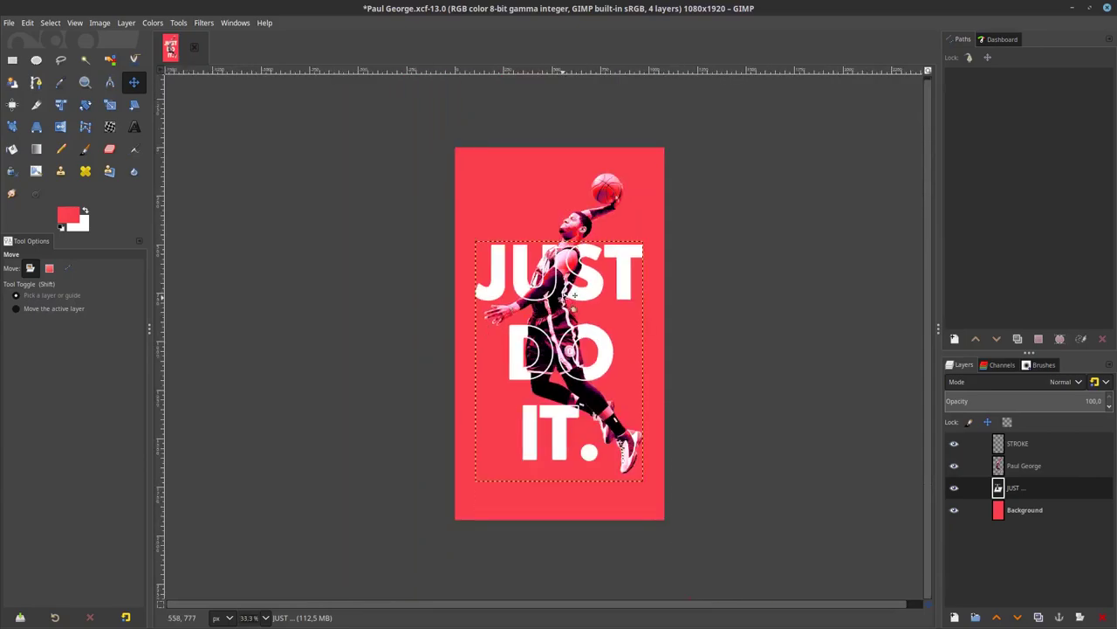
{"action": "scroll", "coordinate": [569, 294], "scroll_direction": "up", "scroll_amount": 1}
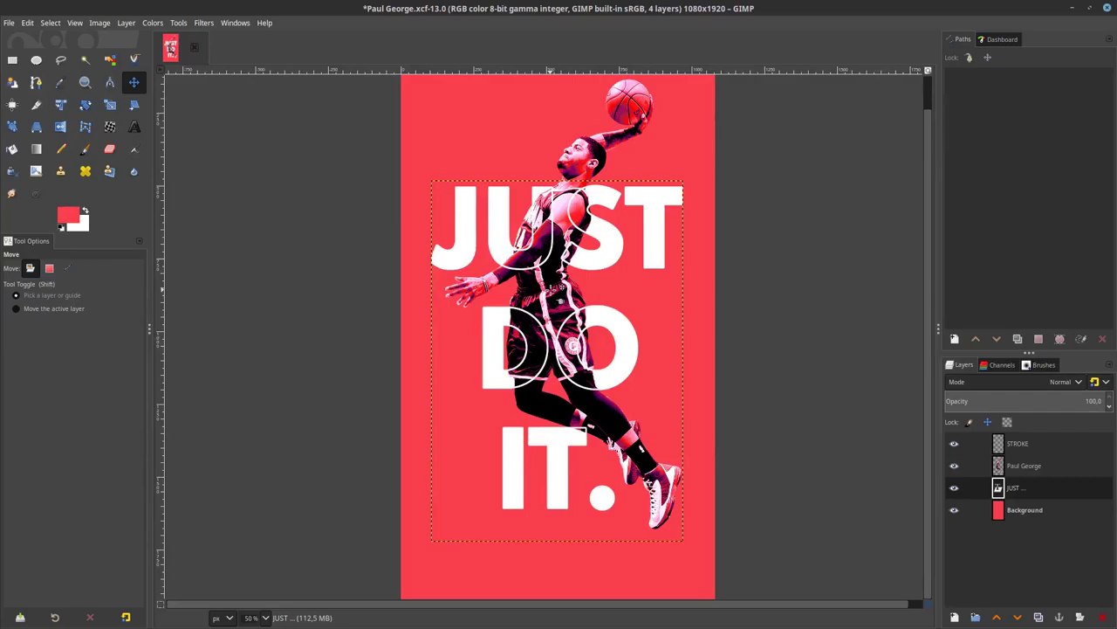
{"action": "key", "text": "ctrl+s"}
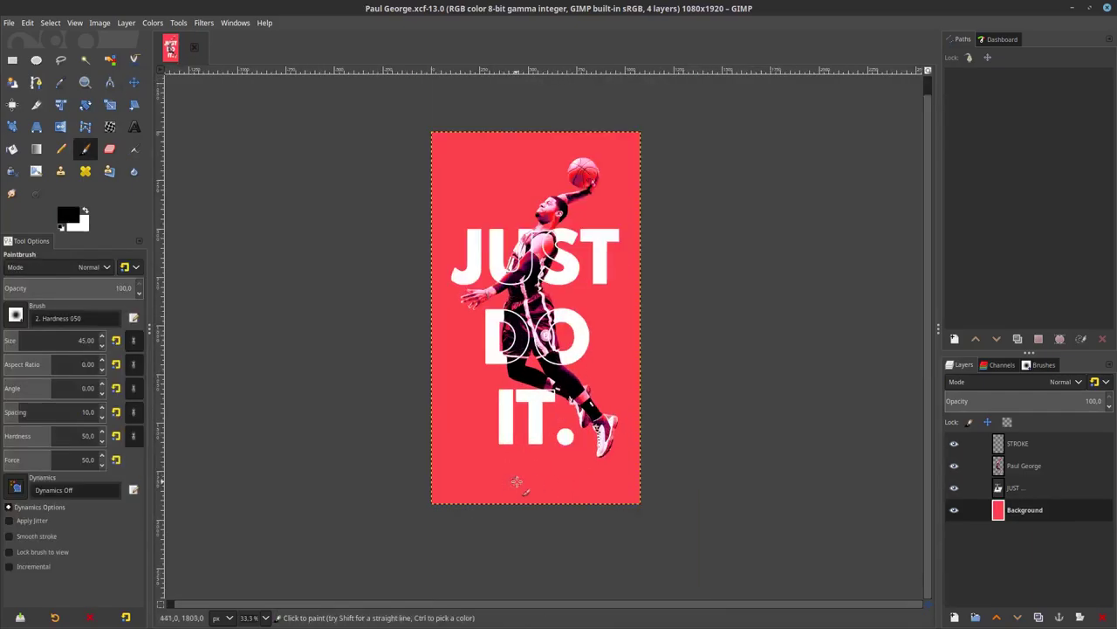
- Open nike_PNG11.png as a new layer in the poster
{"action": "left_click", "coordinate": [10, 24]}
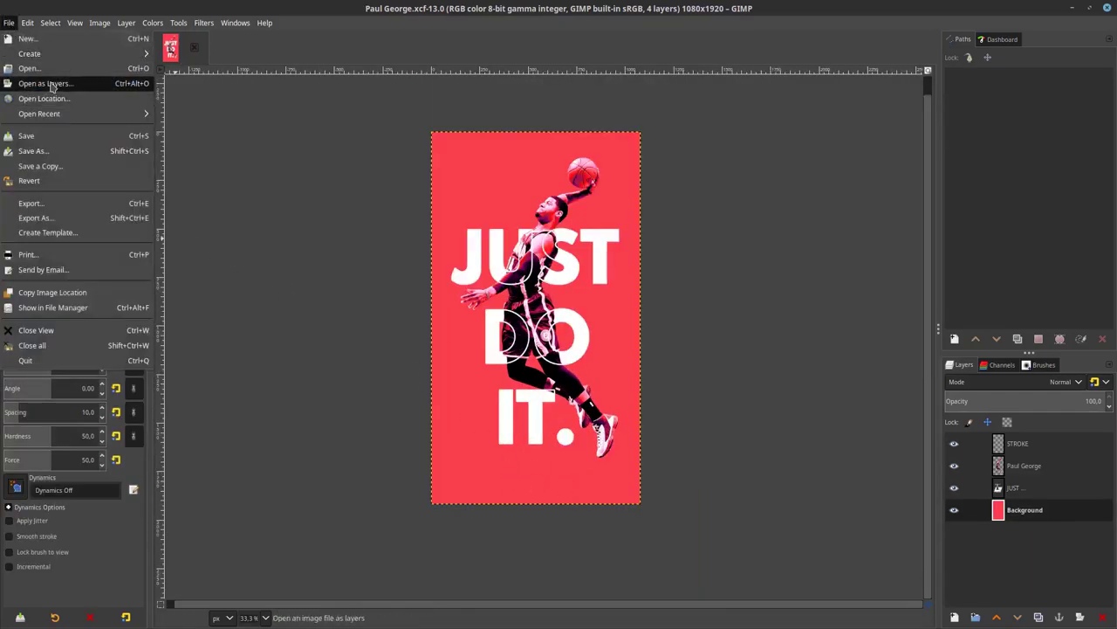
{"action": "left_click", "coordinate": [50, 85]}
{"action": "left_click", "coordinate": [200, 124]}
{"action": "left_click", "coordinate": [208, 84]}
{"action": "left_click", "coordinate": [207, 97]}
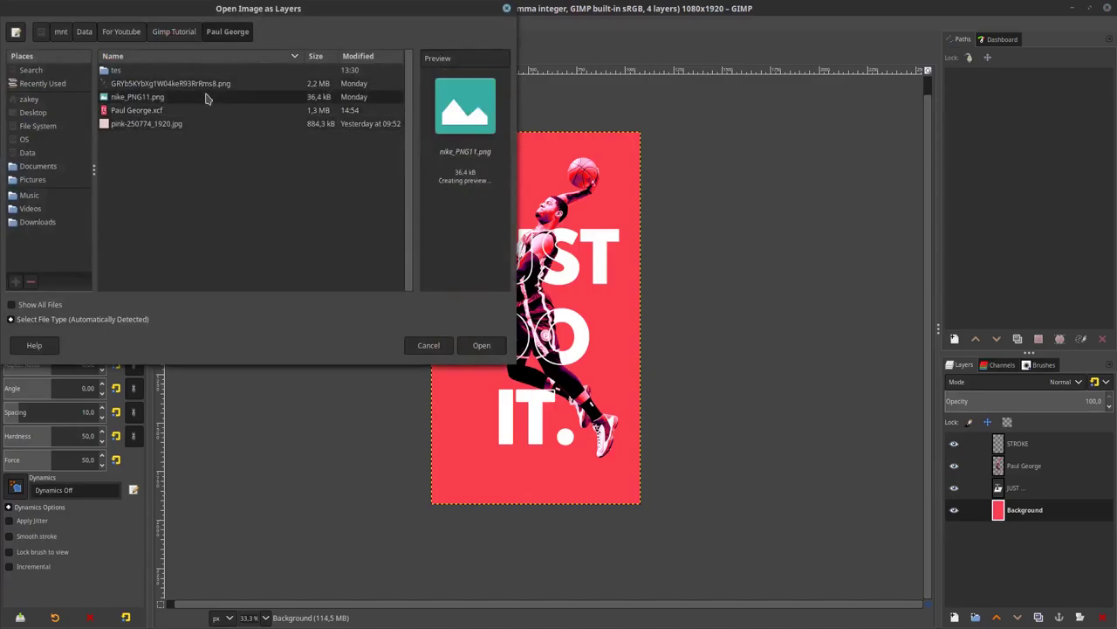
{"action": "double_click", "coordinate": [207, 97]}
{"action": "key", "text": "minus"}
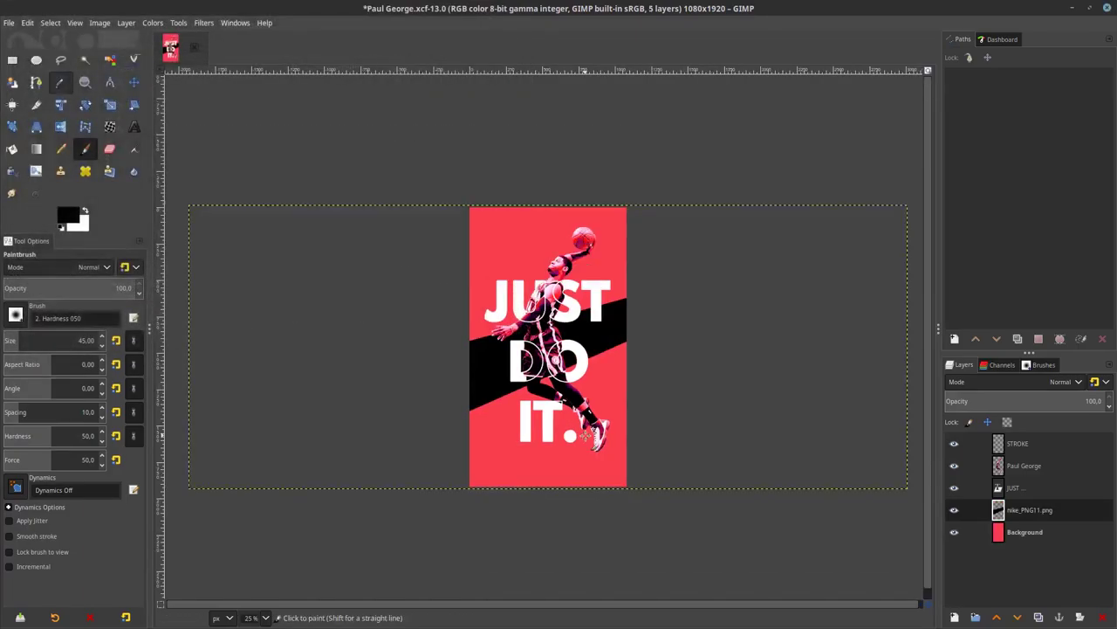
- Scale the Nike swoosh layer down to about 266×105
{"action": "left_click", "coordinate": [110, 104]}
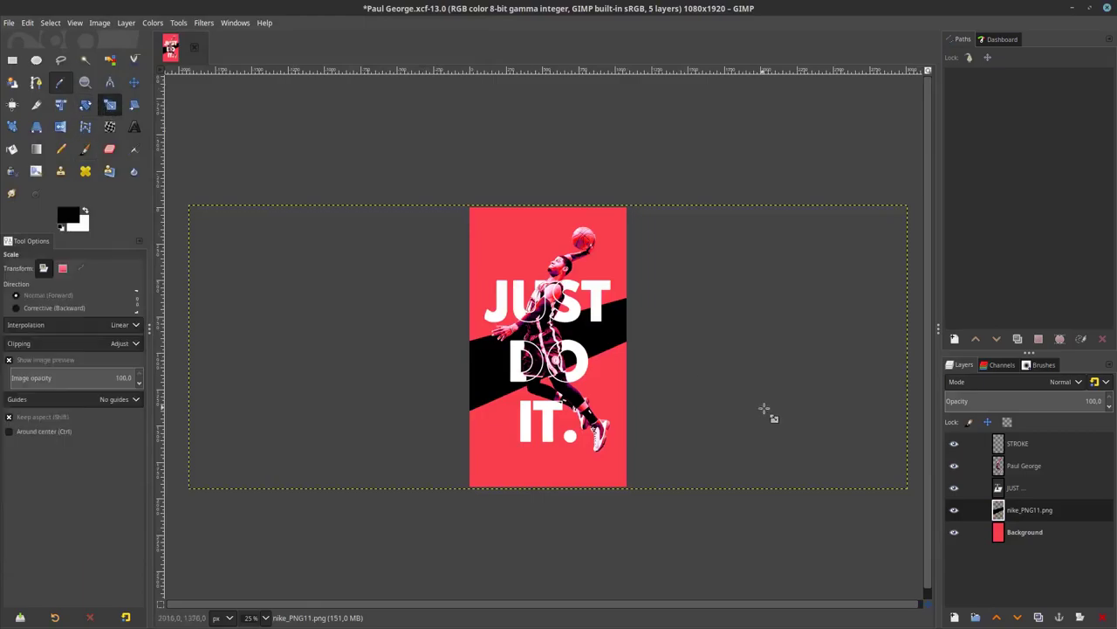
{"action": "left_click", "coordinate": [888, 484]}
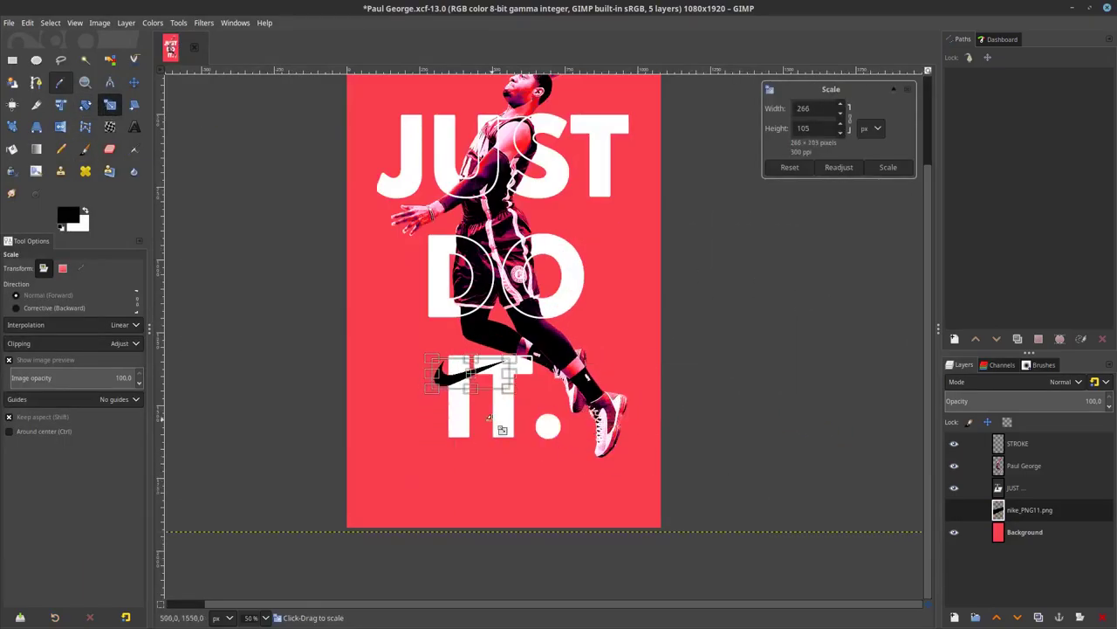
{"action": "key", "text": "plus"}
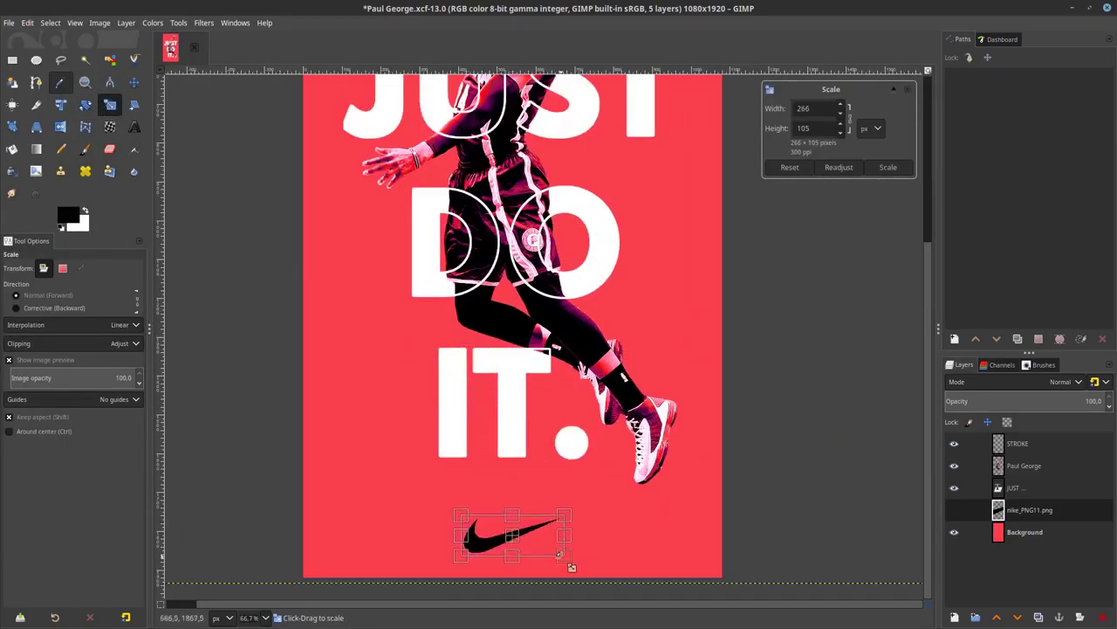
{"action": "key", "text": "Return"}
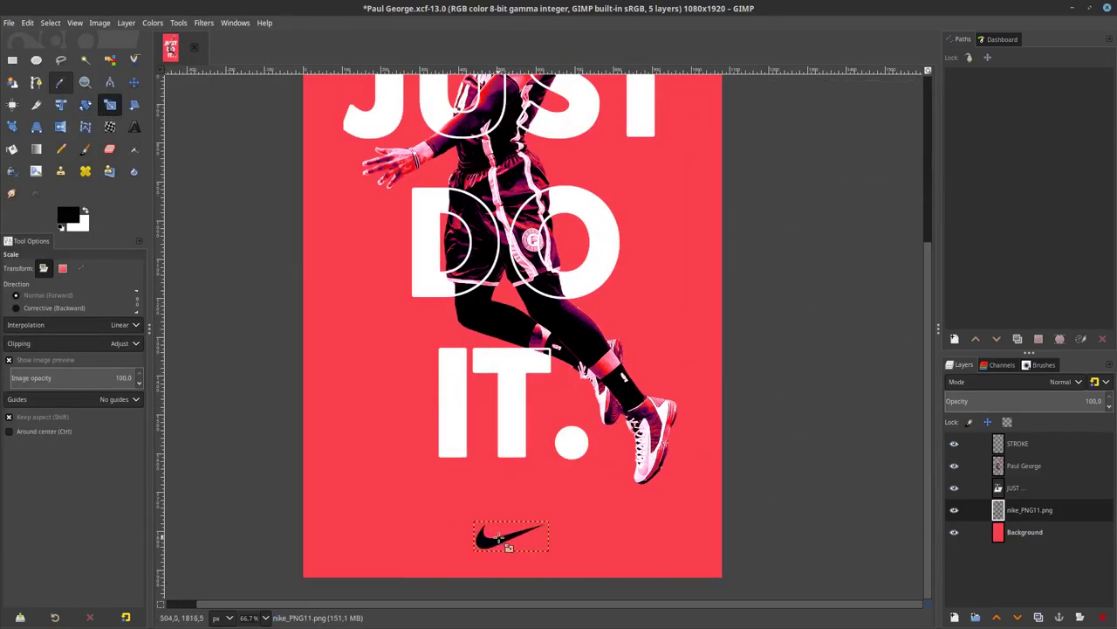
- Invert the swoosh to white and nudge it right to centre it
{"action": "key", "text": "m"}
{"action": "left_click", "coordinate": [153, 22]}
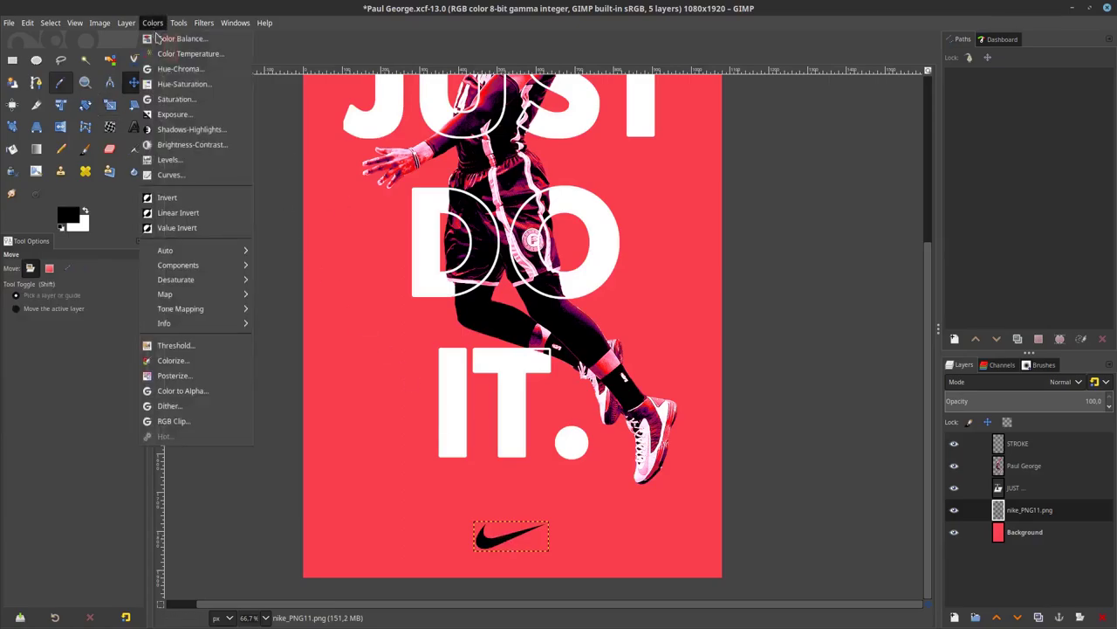
{"action": "left_click", "coordinate": [215, 192]}
{"action": "left_click_drag", "start_coordinate": [498, 556], "coordinate": [507, 552]}
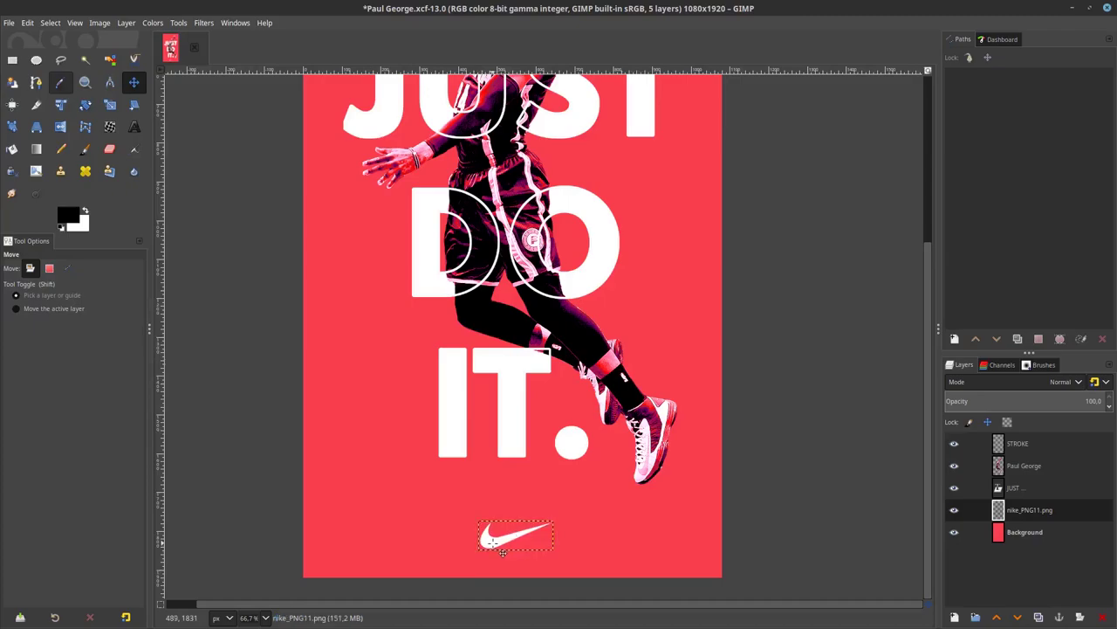
- Add a 'PAUL GEORGE' text box below IT
{"action": "left_click", "coordinate": [1001, 488]}
{"action": "scroll", "coordinate": [471, 409], "scroll_direction": "down", "scroll_amount": 1}
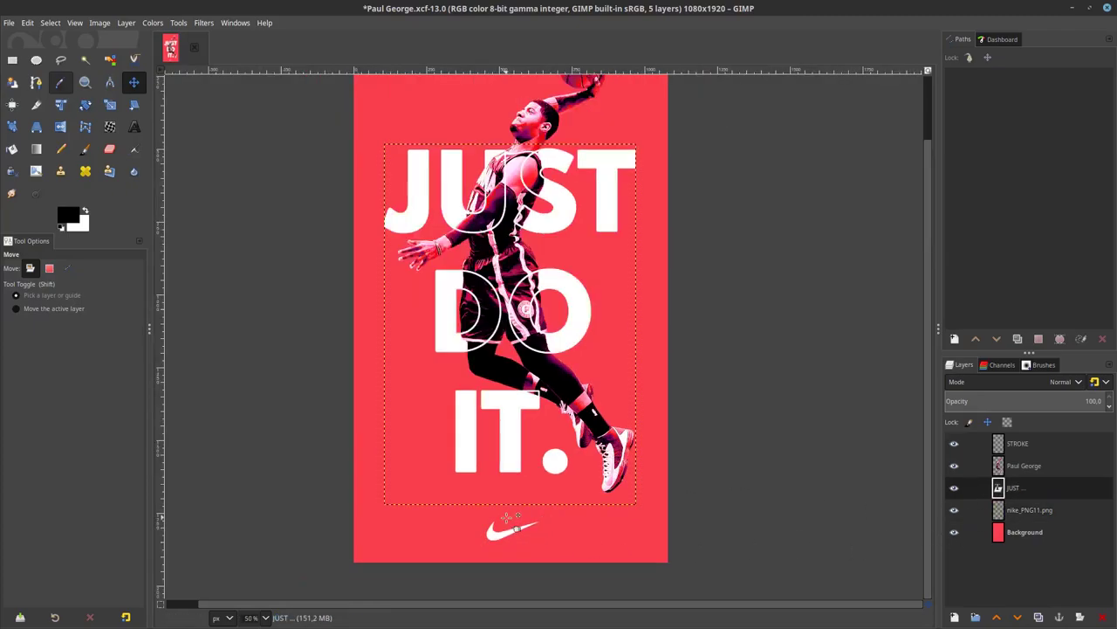
{"action": "scroll", "coordinate": [472, 409], "scroll_direction": "up", "scroll_amount": 1}
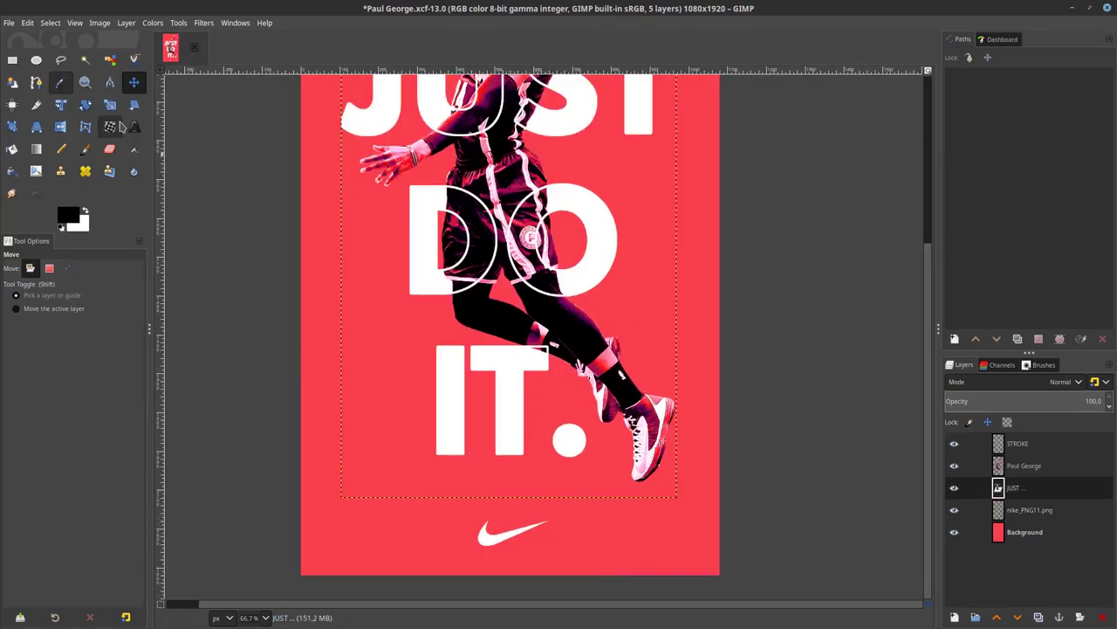
{"action": "key", "text": "t"}
{"action": "scroll", "coordinate": [480, 497], "scroll_direction": "up", "scroll_amount": 1}
{"action": "left_click", "coordinate": [439, 508]}
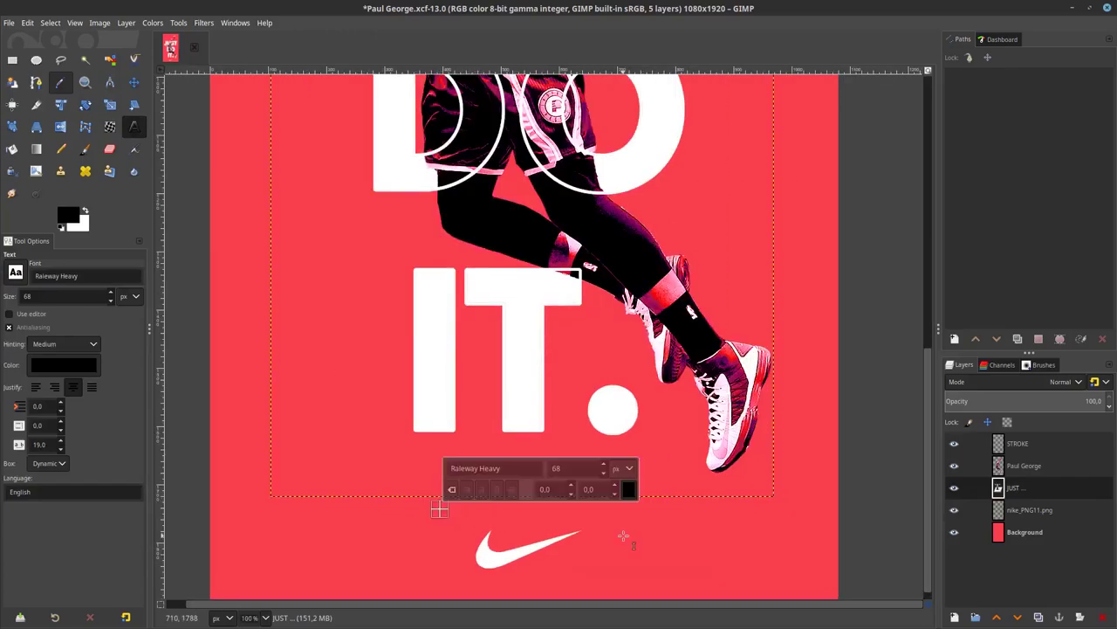
{"action": "type", "text": "PAUL GEORGE"}
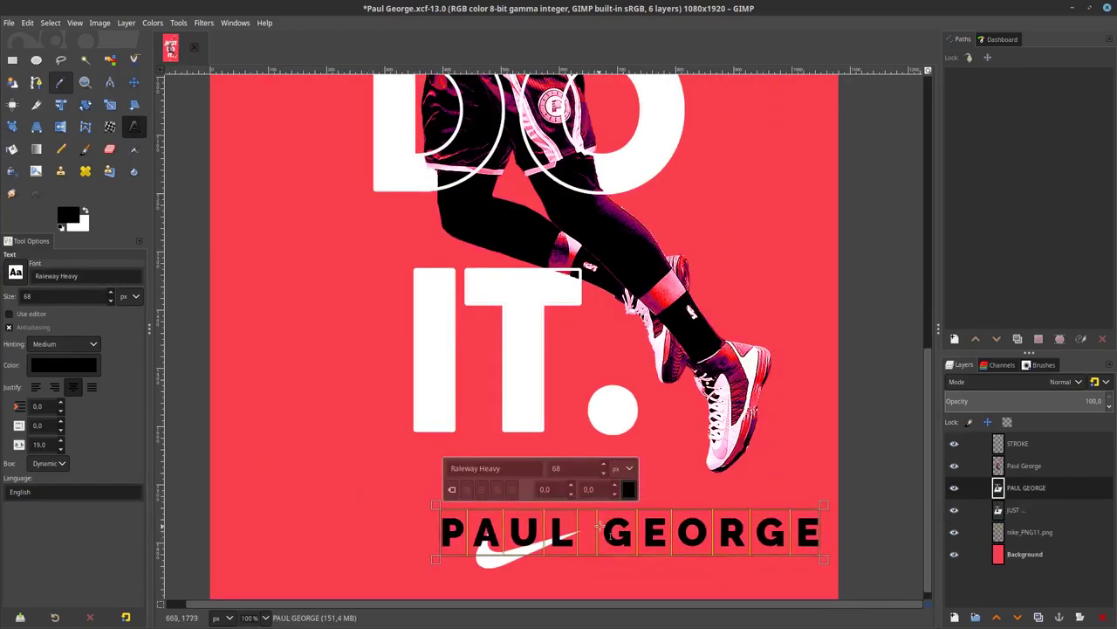
- Set the caption text colour to white
{"action": "left_click", "coordinate": [628, 491]}
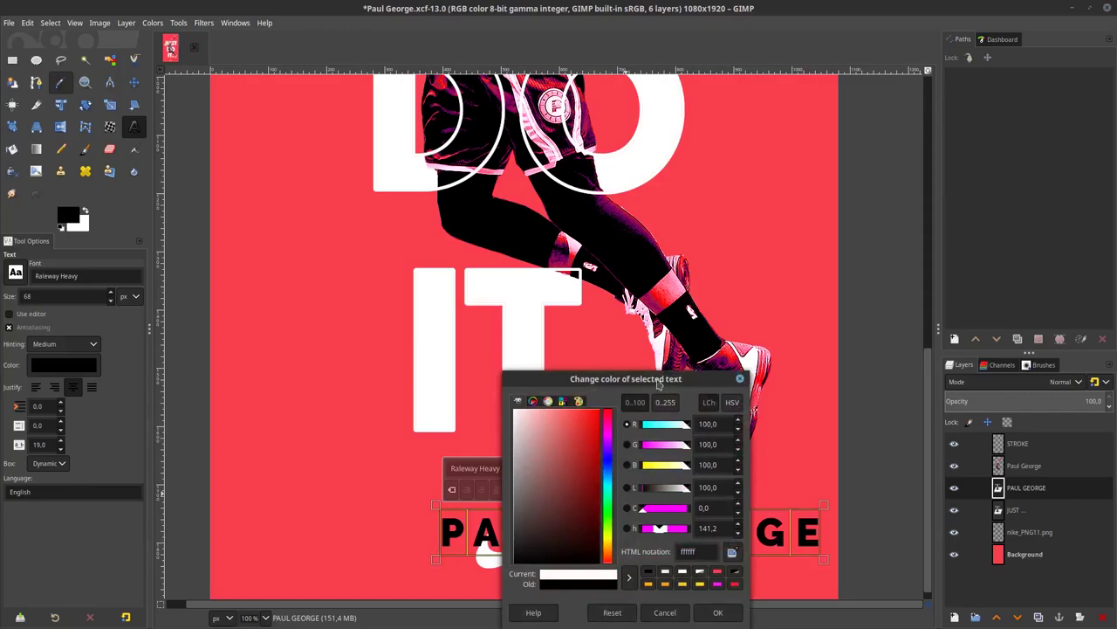
{"action": "left_click_drag", "start_coordinate": [659, 385], "coordinate": [591, 229]}
{"action": "left_click", "coordinate": [651, 457]}
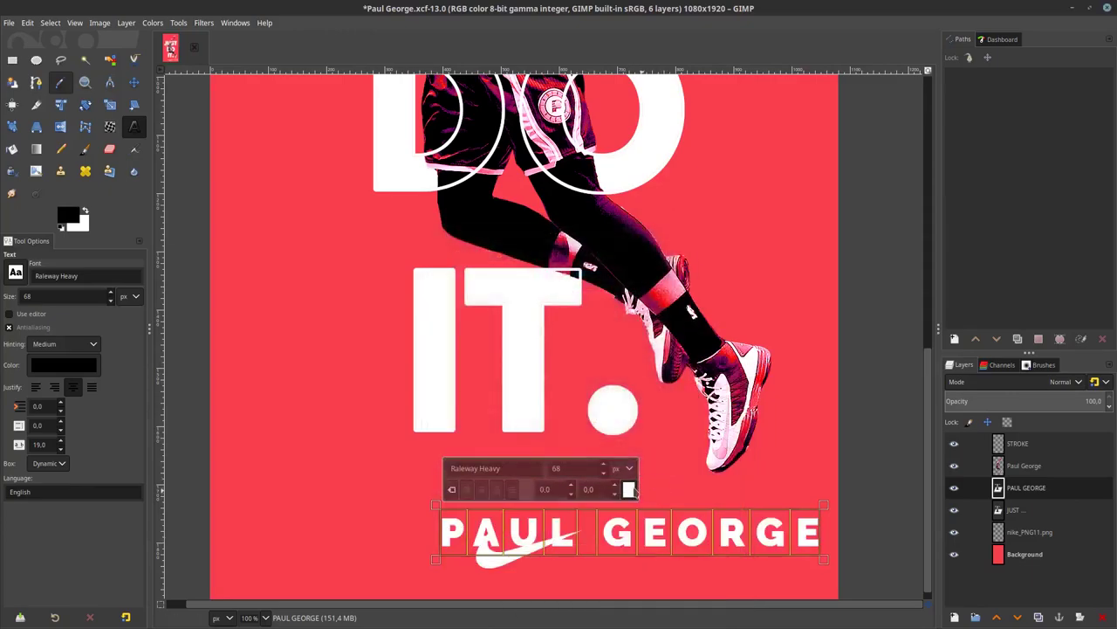
{"action": "scroll", "coordinate": [603, 475], "scroll_direction": "down", "scroll_amount": 20}
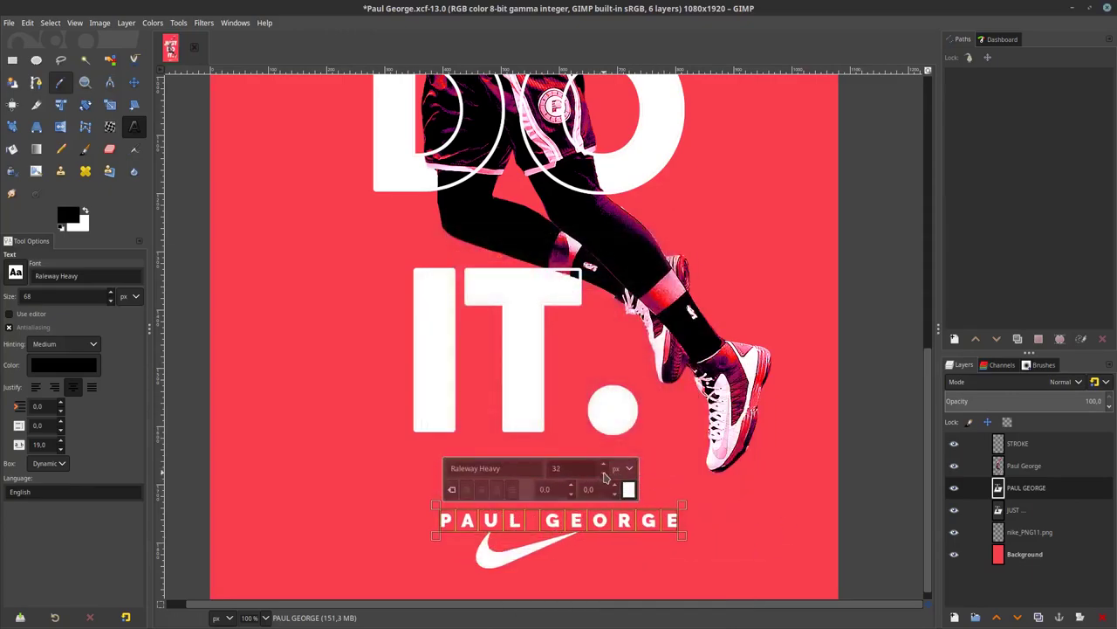
{"action": "scroll", "coordinate": [603, 475], "scroll_direction": "down", "scroll_amount": 9}
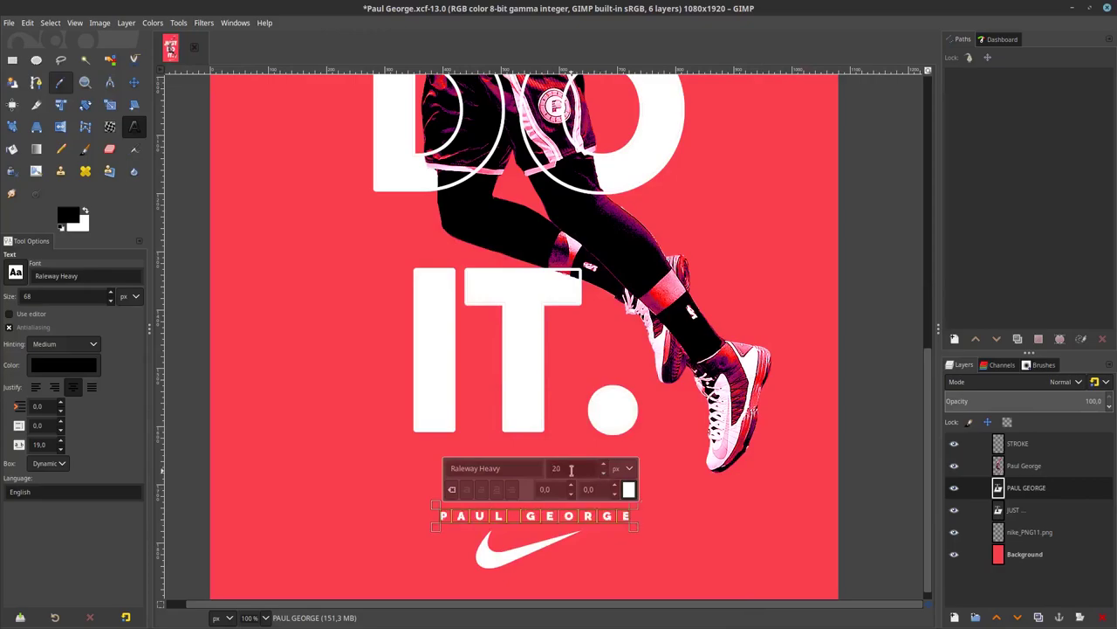
- Give the PAUL GEORGE caption a letter spacing of 11
{"action": "key", "text": "m"}
{"action": "left_click", "coordinate": [605, 548]}
{"action": "scroll", "coordinate": [606, 548], "scroll_direction": "down", "scroll_amount": 3}
{"action": "scroll", "coordinate": [606, 549], "scroll_direction": "up", "scroll_amount": 1}
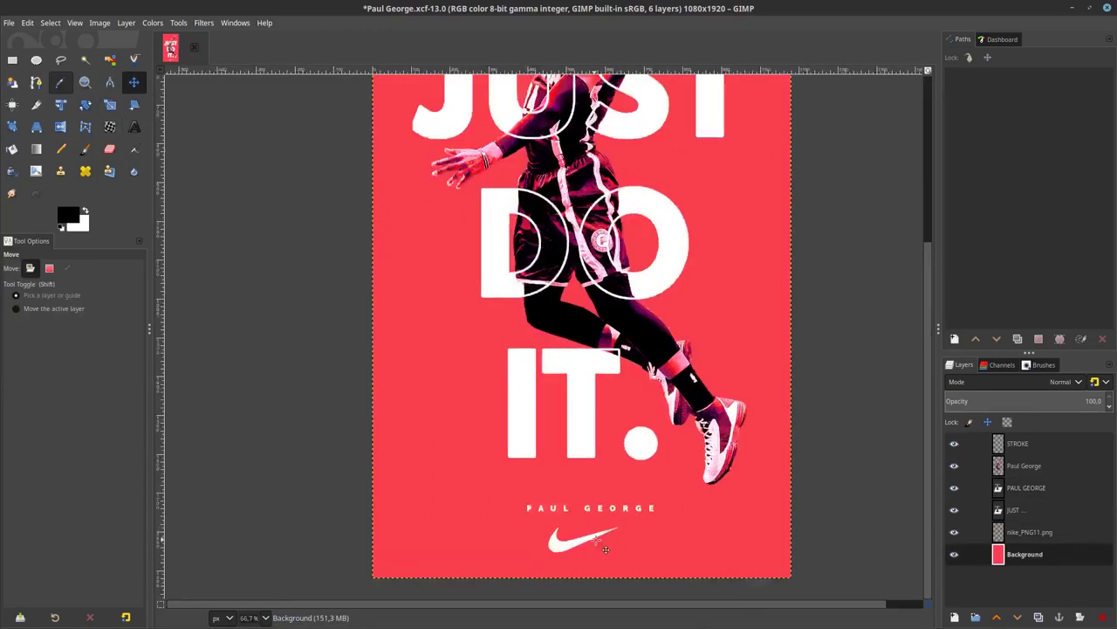
{"action": "scroll", "coordinate": [602, 543], "scroll_direction": "up", "scroll_amount": 1}
{"action": "scroll", "coordinate": [602, 524], "scroll_direction": "down", "scroll_amount": 2}
{"action": "scroll", "coordinate": [602, 515], "scroll_direction": "down", "scroll_amount": 1}
{"action": "scroll", "coordinate": [603, 506], "scroll_direction": "up", "scroll_amount": 1}
{"action": "left_click", "coordinate": [602, 506]}
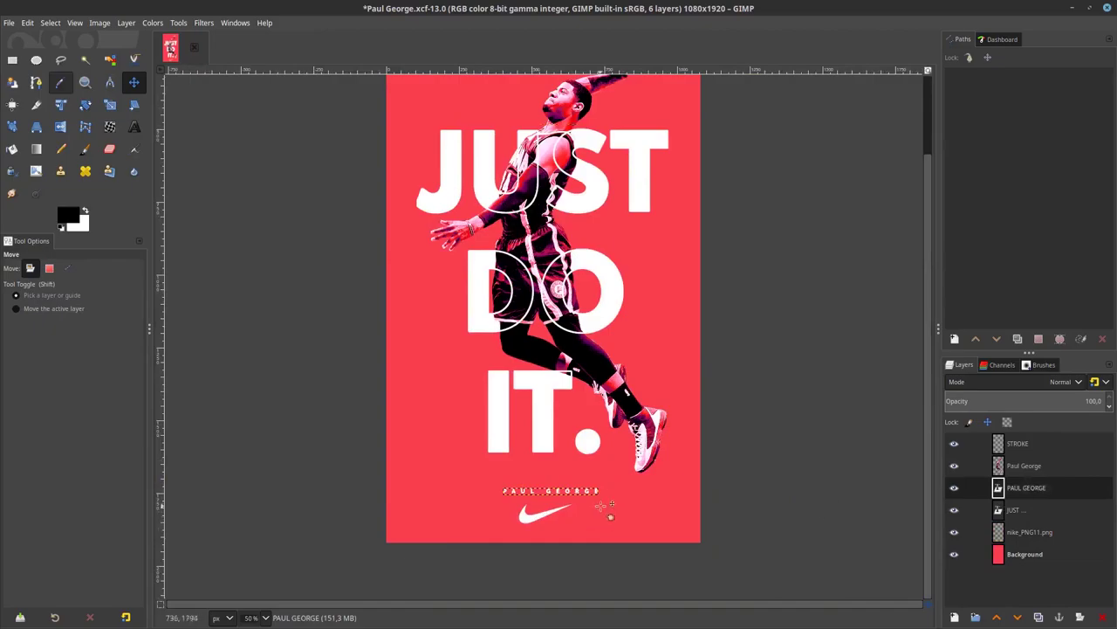
{"action": "scroll", "coordinate": [610, 515], "scroll_direction": "down", "scroll_amount": 1}
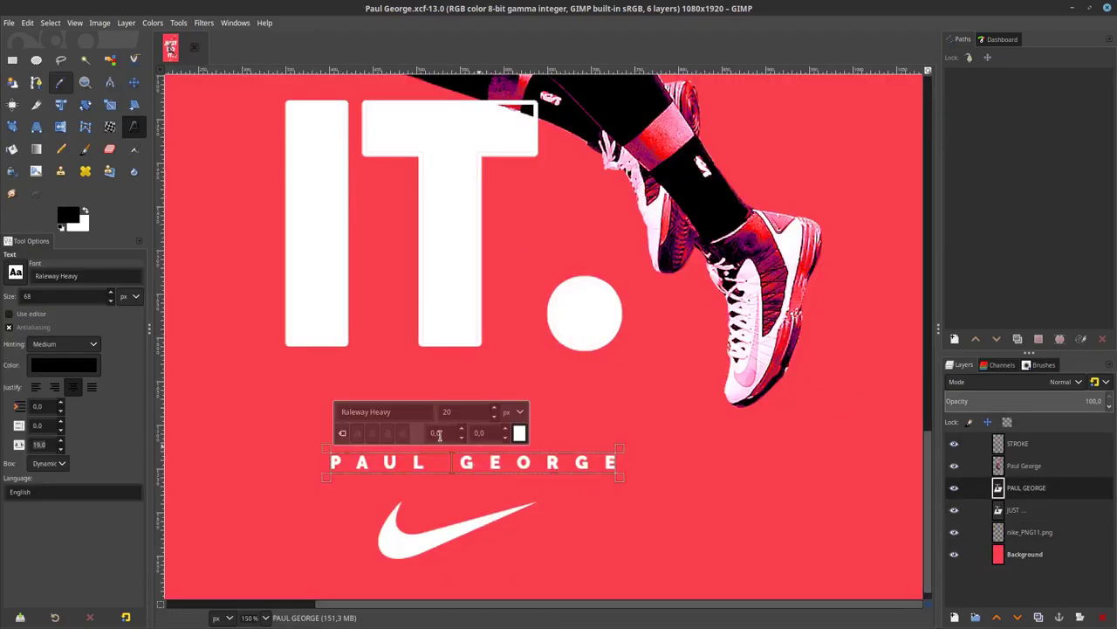
{"action": "key", "text": "ctrl+a"}
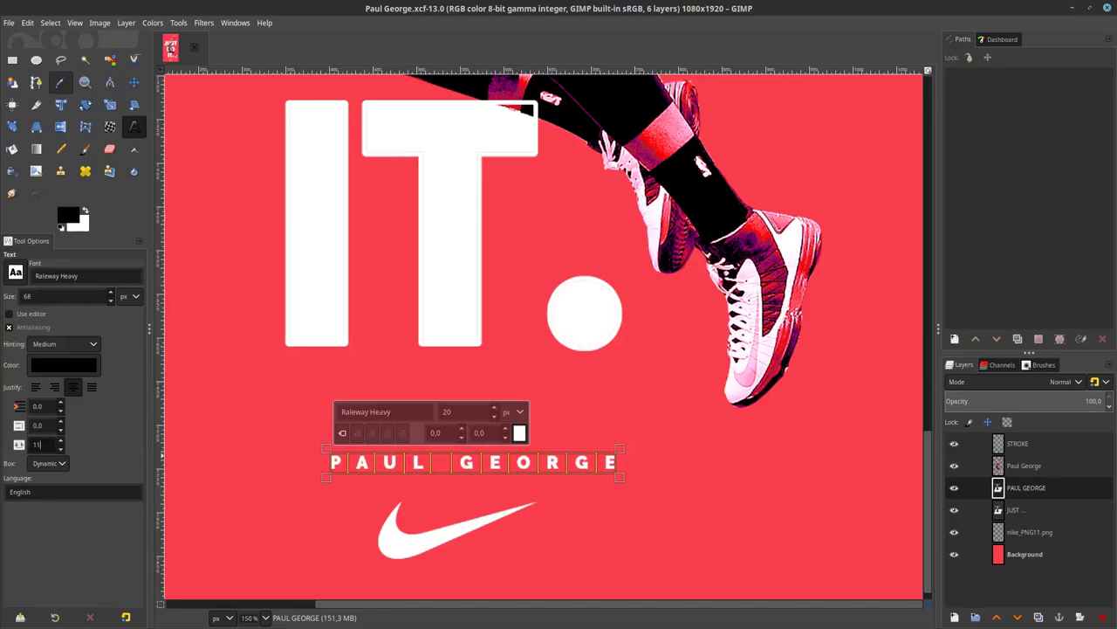
{"action": "type", "text": "11"}
{"action": "key", "text": "Return"}
- Shift the caption right to centre it between IT. and the swoosh
{"action": "left_click", "coordinate": [134, 82]}
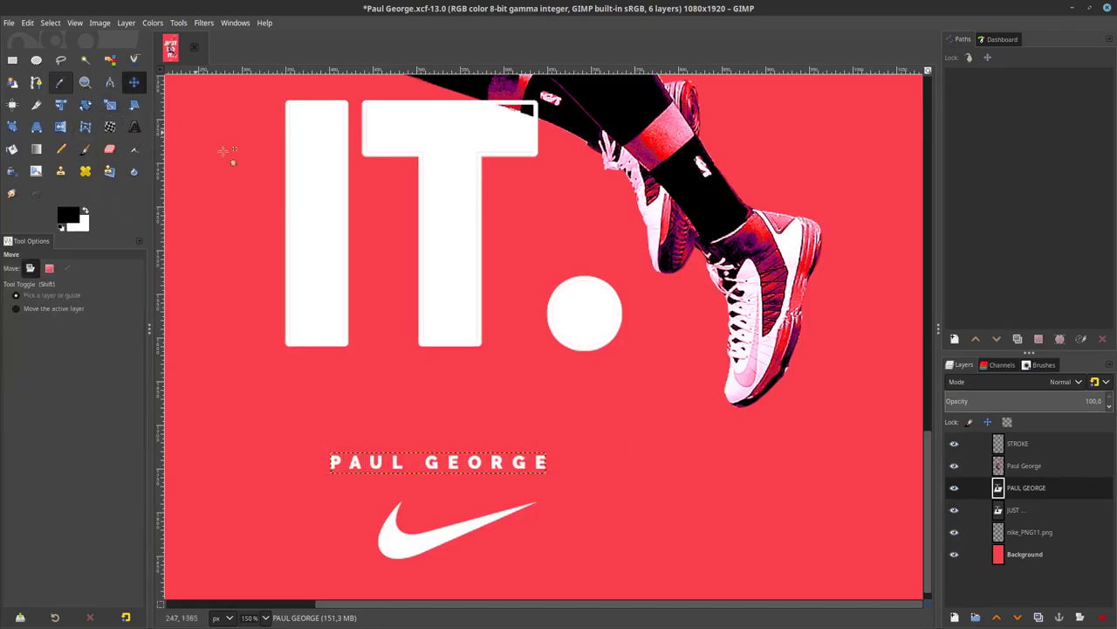
{"action": "left_click_drag", "start_coordinate": [502, 471], "coordinate": [533, 473]}
{"action": "scroll", "coordinate": [533, 474], "scroll_direction": "down", "scroll_amount": 3}
{"action": "left_click", "coordinate": [1008, 513]}
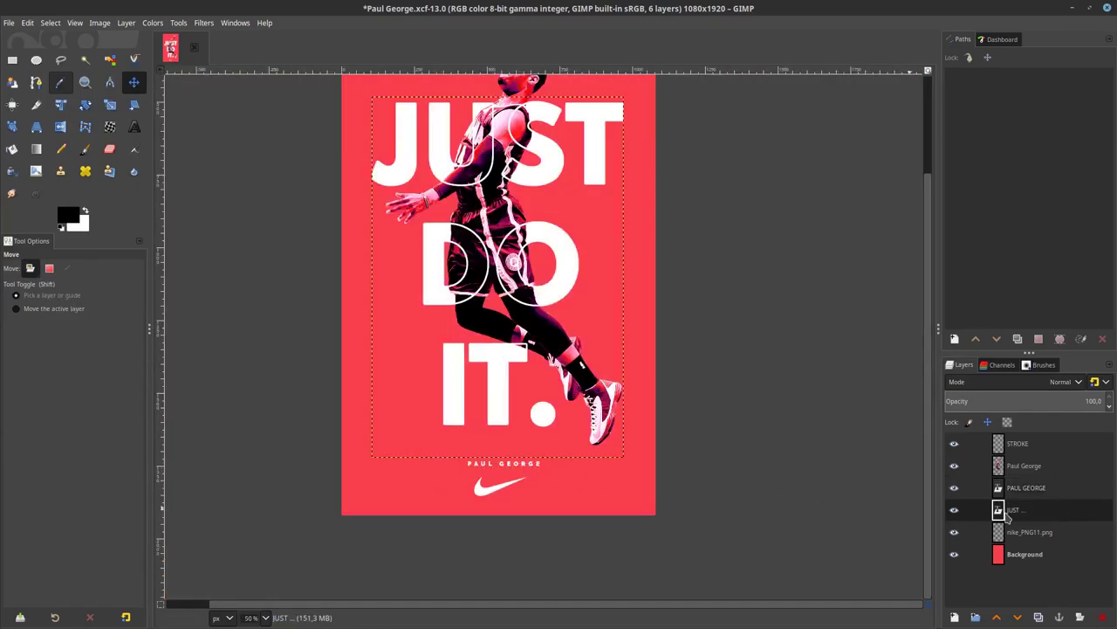
{"action": "left_click", "coordinate": [1073, 551]}
- Save the poster with the new caption
{"action": "key", "text": "ctrl+s"}
{"action": "scroll", "coordinate": [691, 427], "scroll_direction": "up", "scroll_amount": 2}
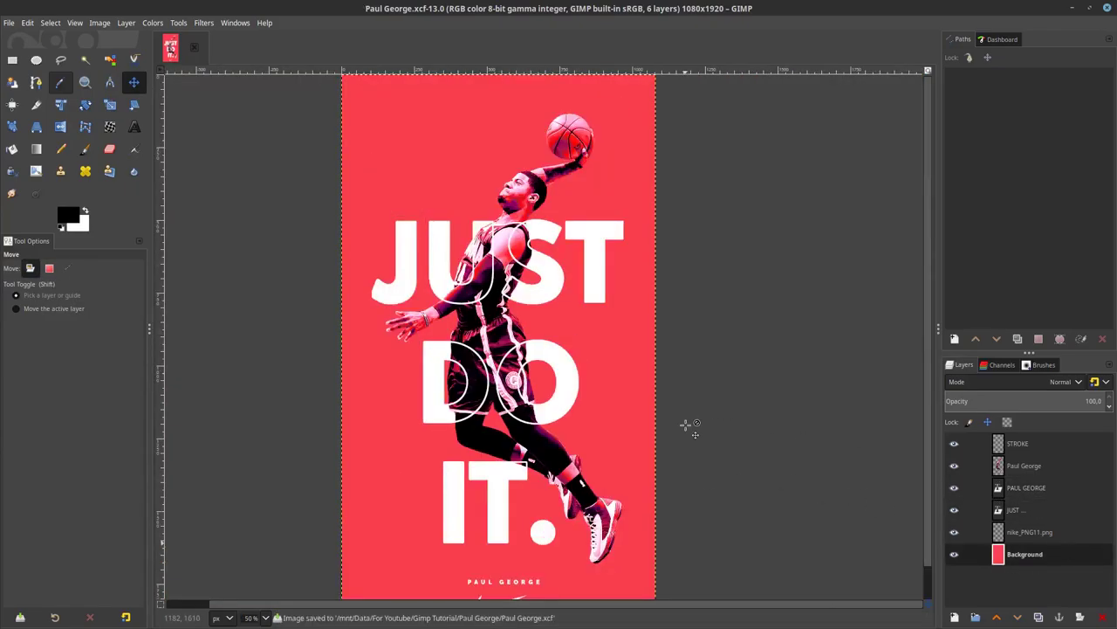
{"action": "scroll", "coordinate": [650, 467], "scroll_direction": "down", "scroll_amount": 1}
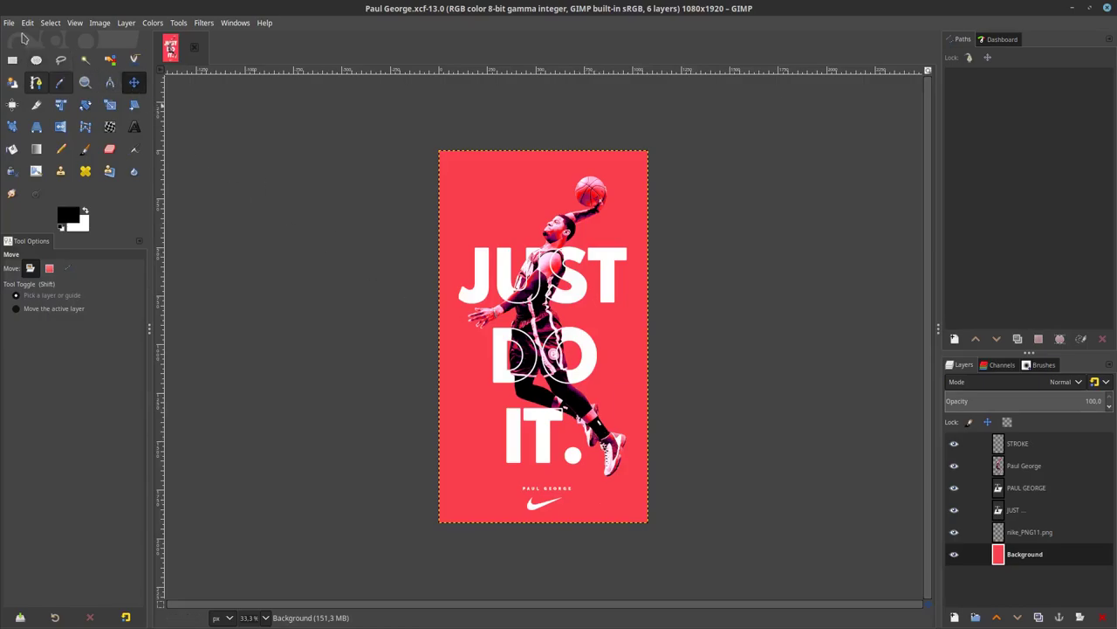
- Open pink-250774_1920.jpg as a new texture layer
{"action": "left_click", "coordinate": [9, 22]}
{"action": "left_click", "coordinate": [48, 84]}
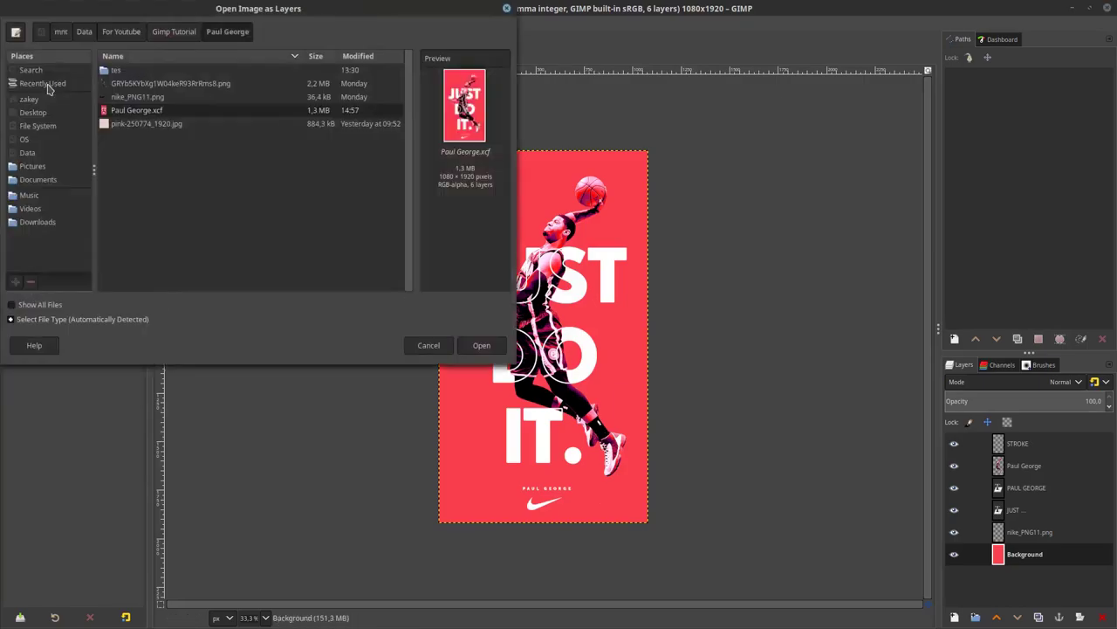
{"action": "left_click", "coordinate": [190, 124]}
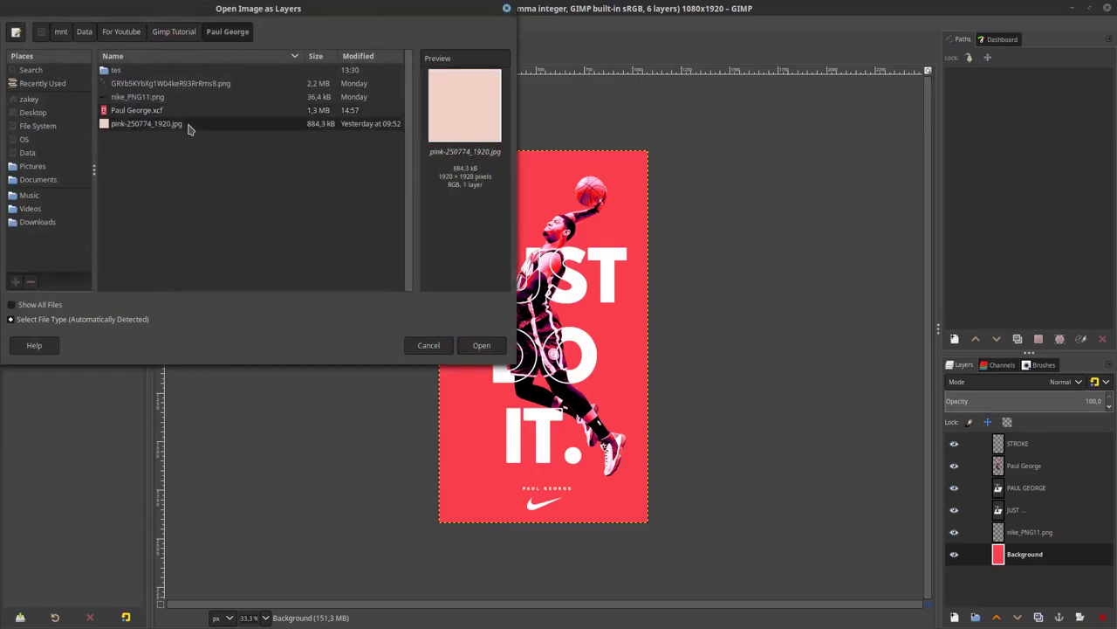
{"action": "left_click", "coordinate": [481, 346]}
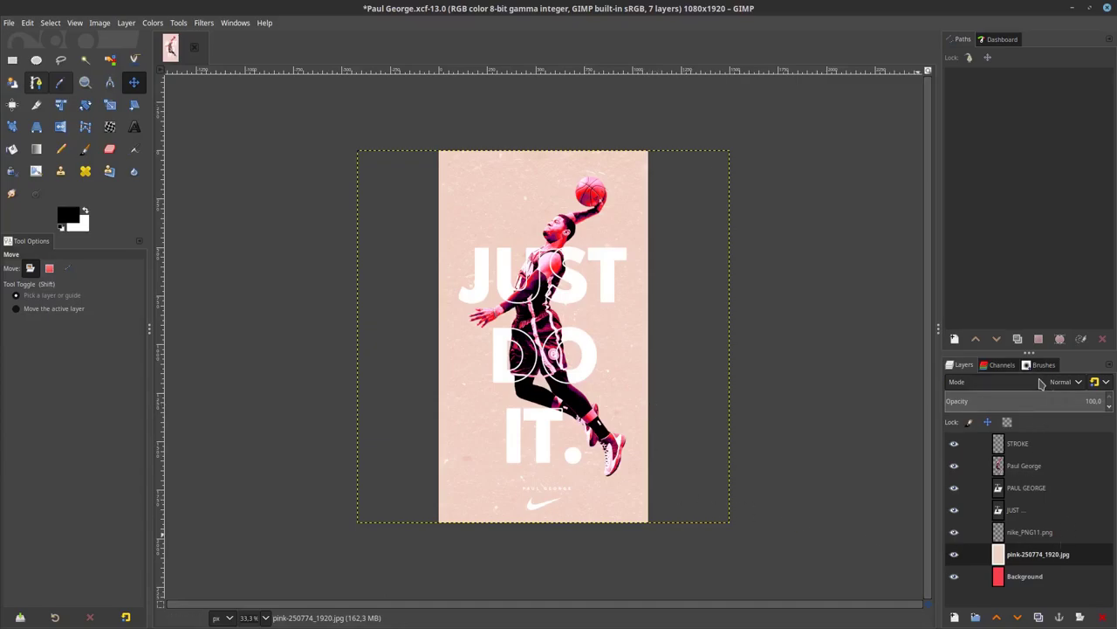
- Set the texture layer's blend mode to HSV Value and save
{"action": "left_click", "coordinate": [1043, 382]}
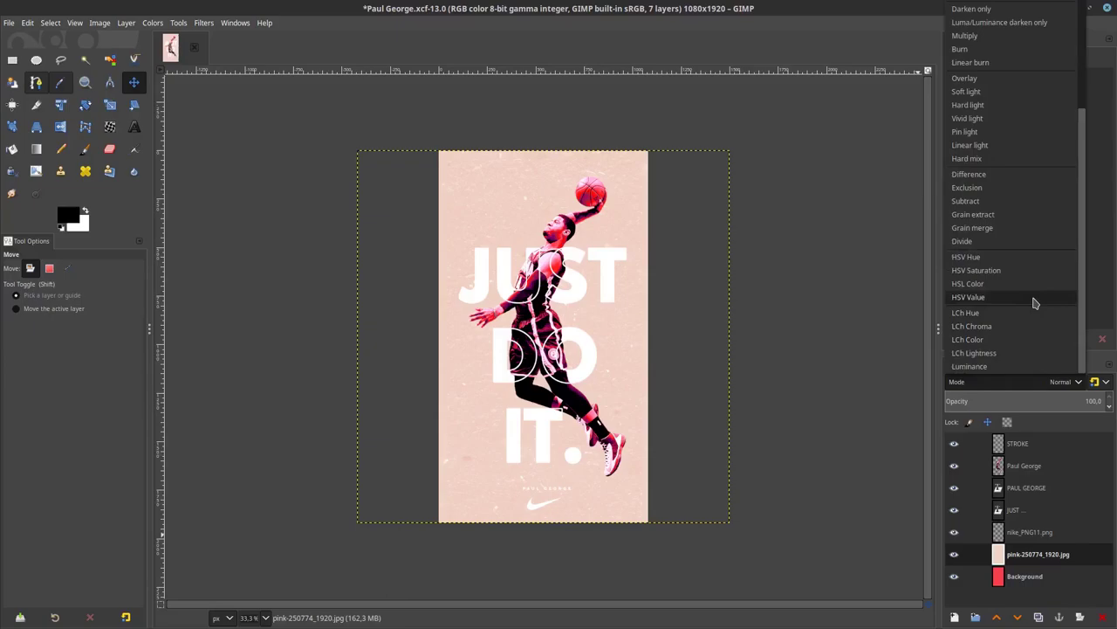
{"action": "left_click", "coordinate": [1034, 299]}
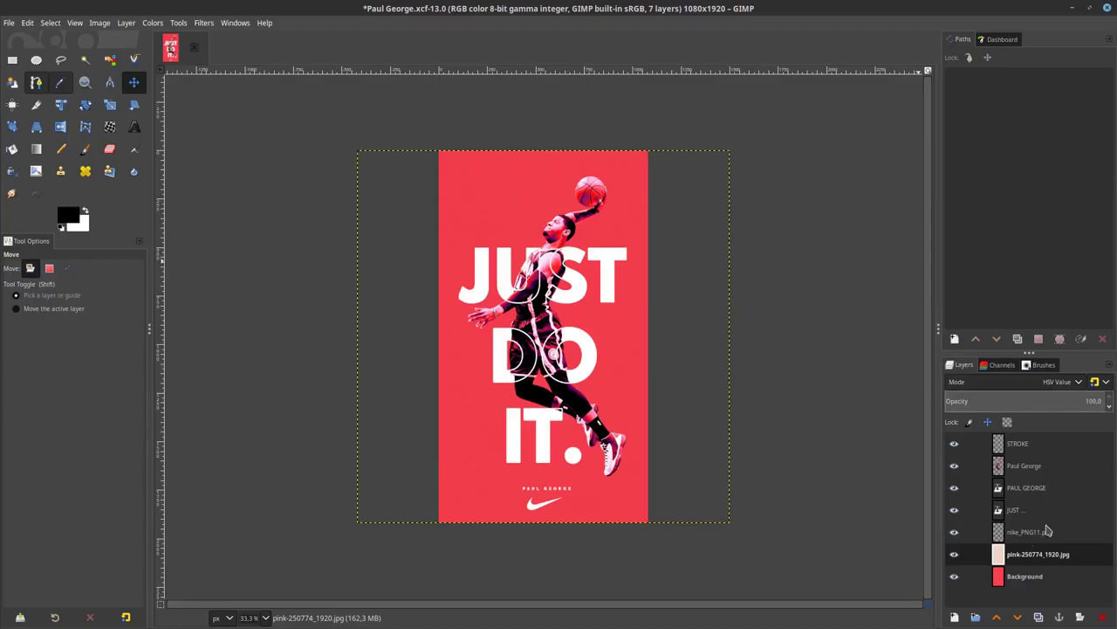
{"action": "left_click", "coordinate": [1026, 576]}
{"action": "key", "text": "ctrl+s"}
{"action": "scroll", "coordinate": [646, 314], "scroll_direction": "up", "scroll_amount": 1}
{"action": "scroll", "coordinate": [668, 343], "scroll_direction": "down", "scroll_amount": 1}
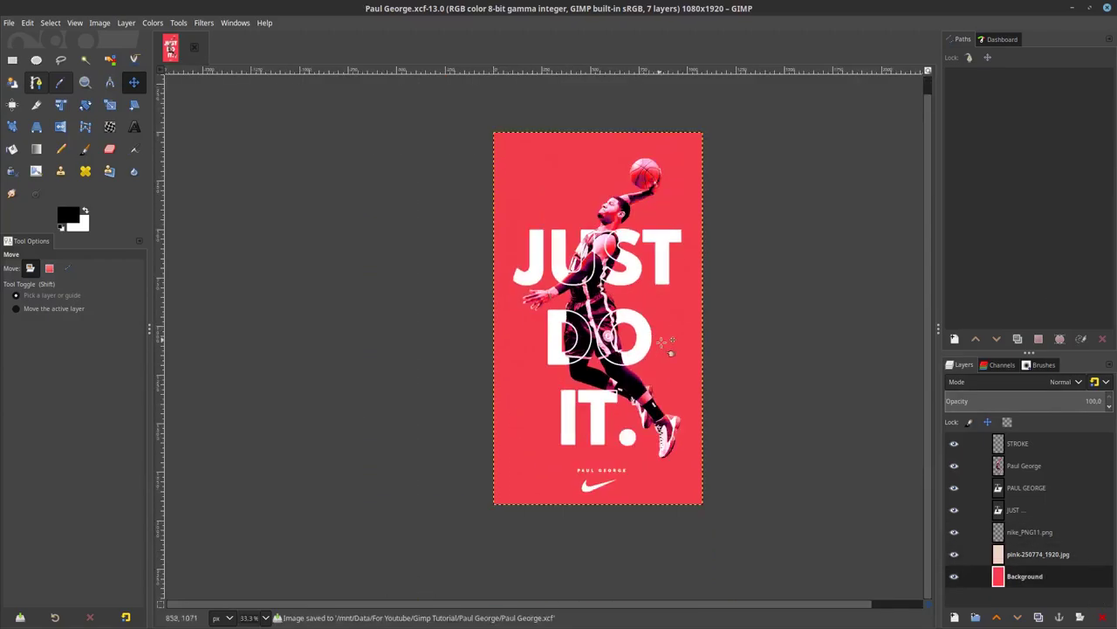